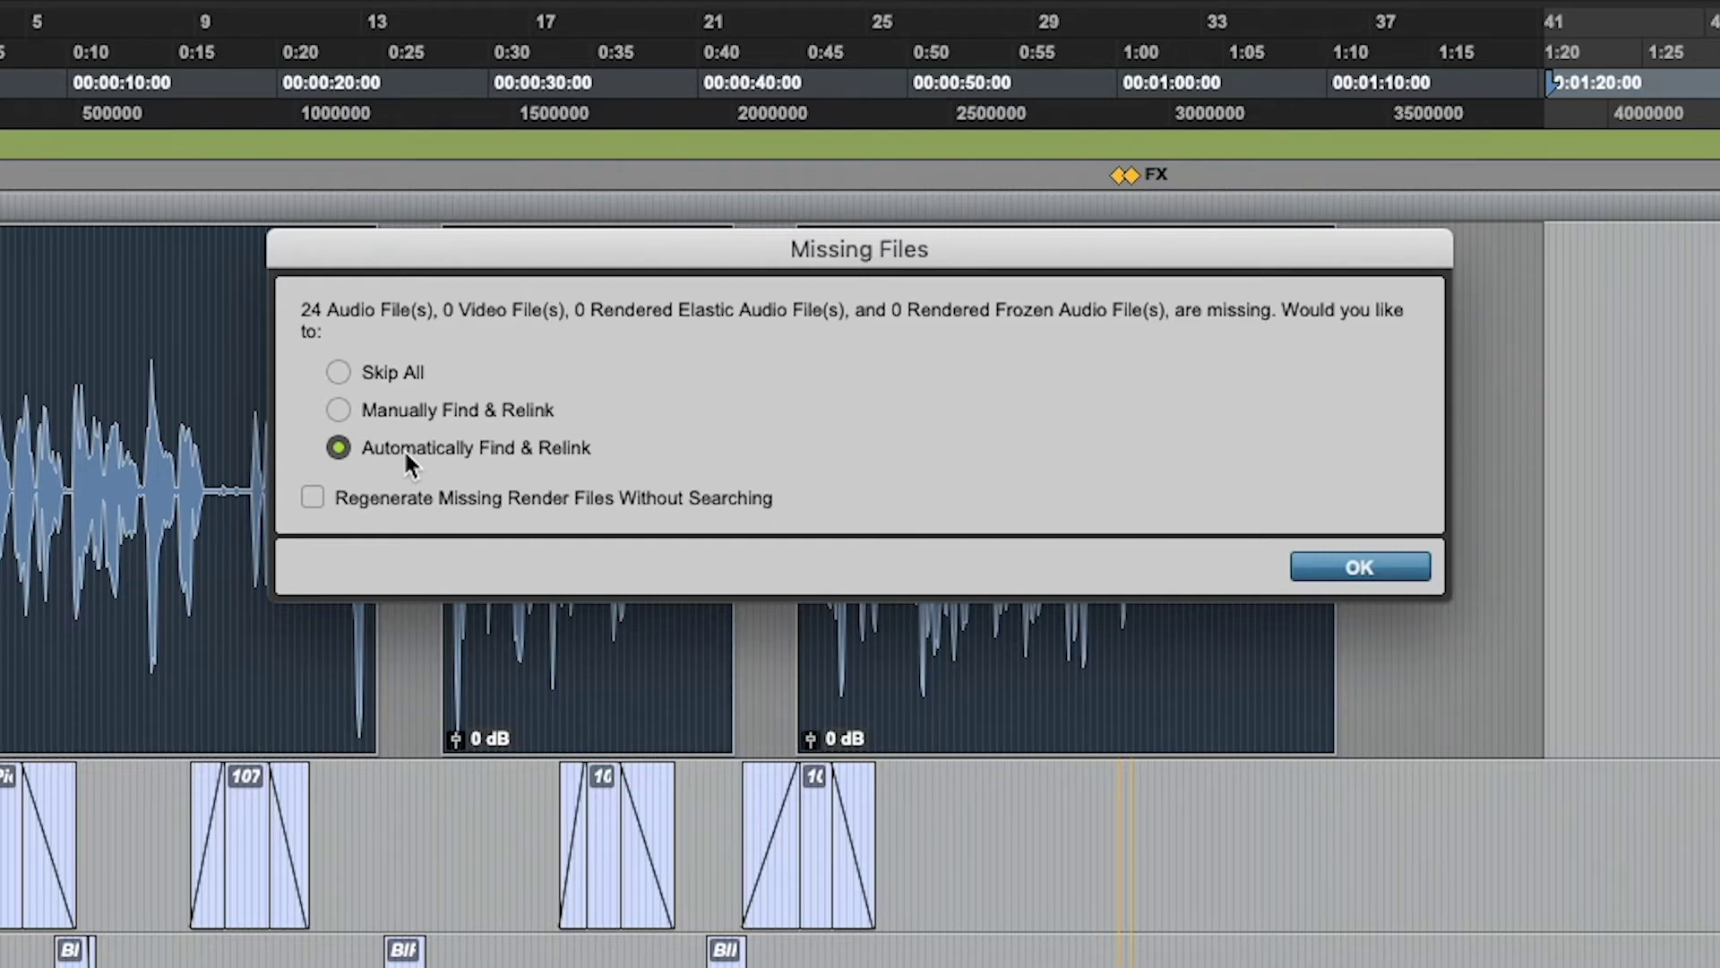
Choose Manually Find & Relink for the 24 missing files and confirm.
left_click(340, 409)
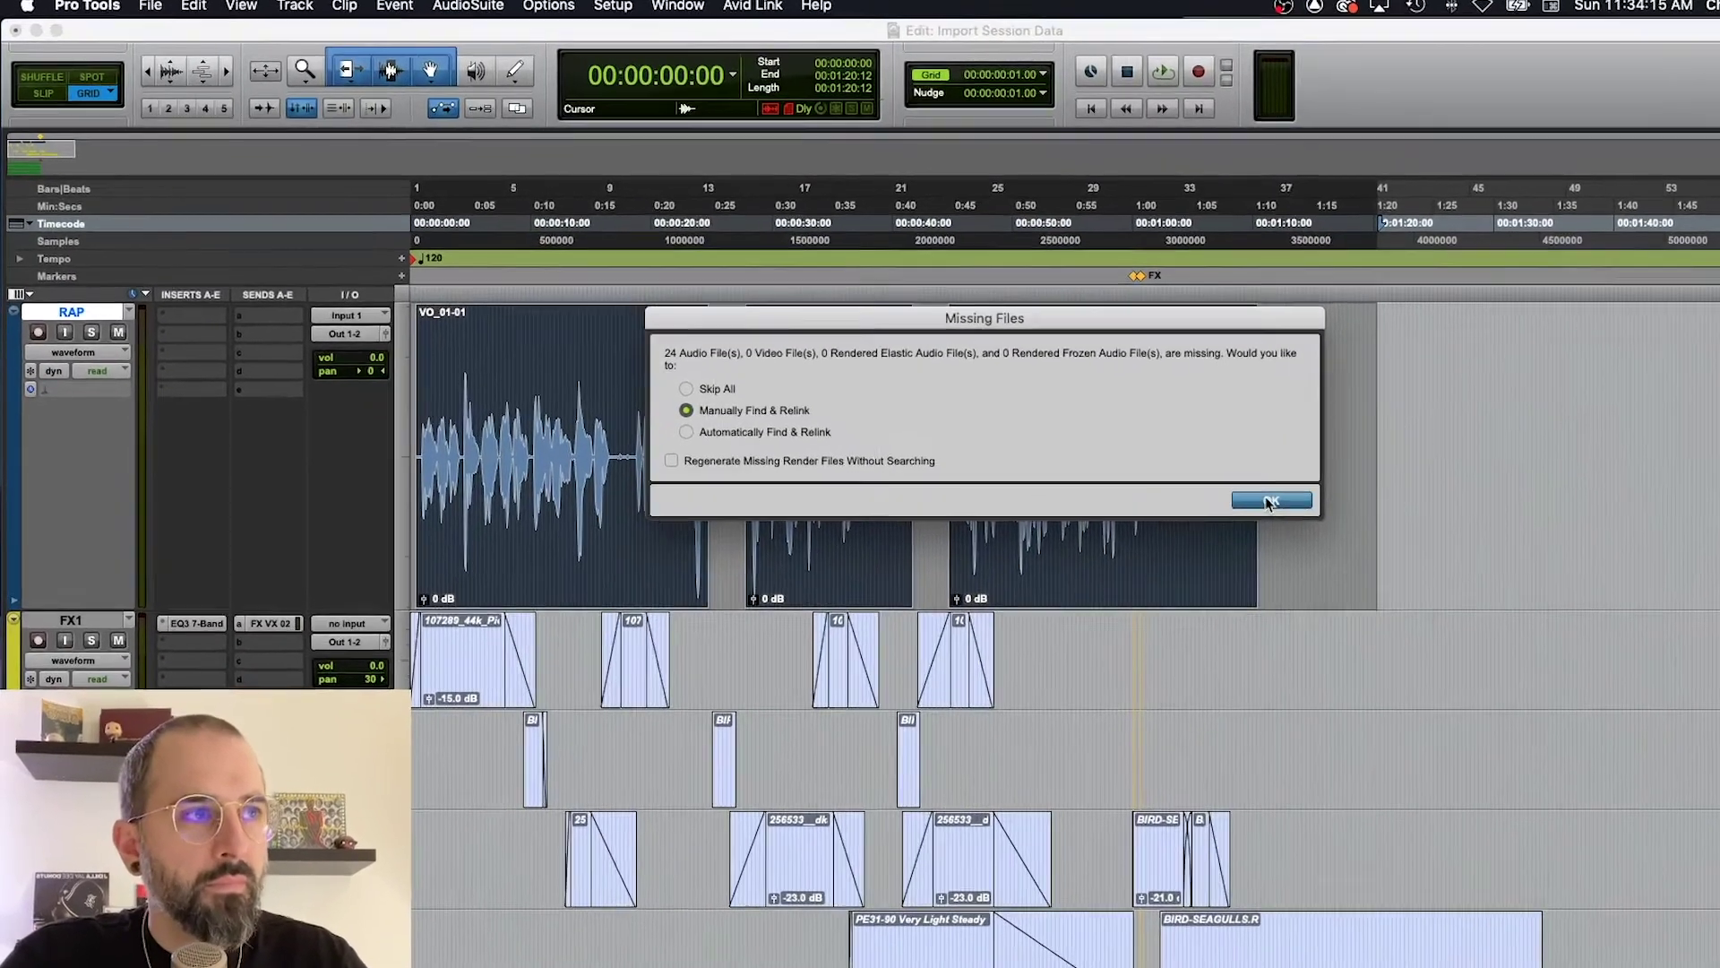
left_click(1120, 445)
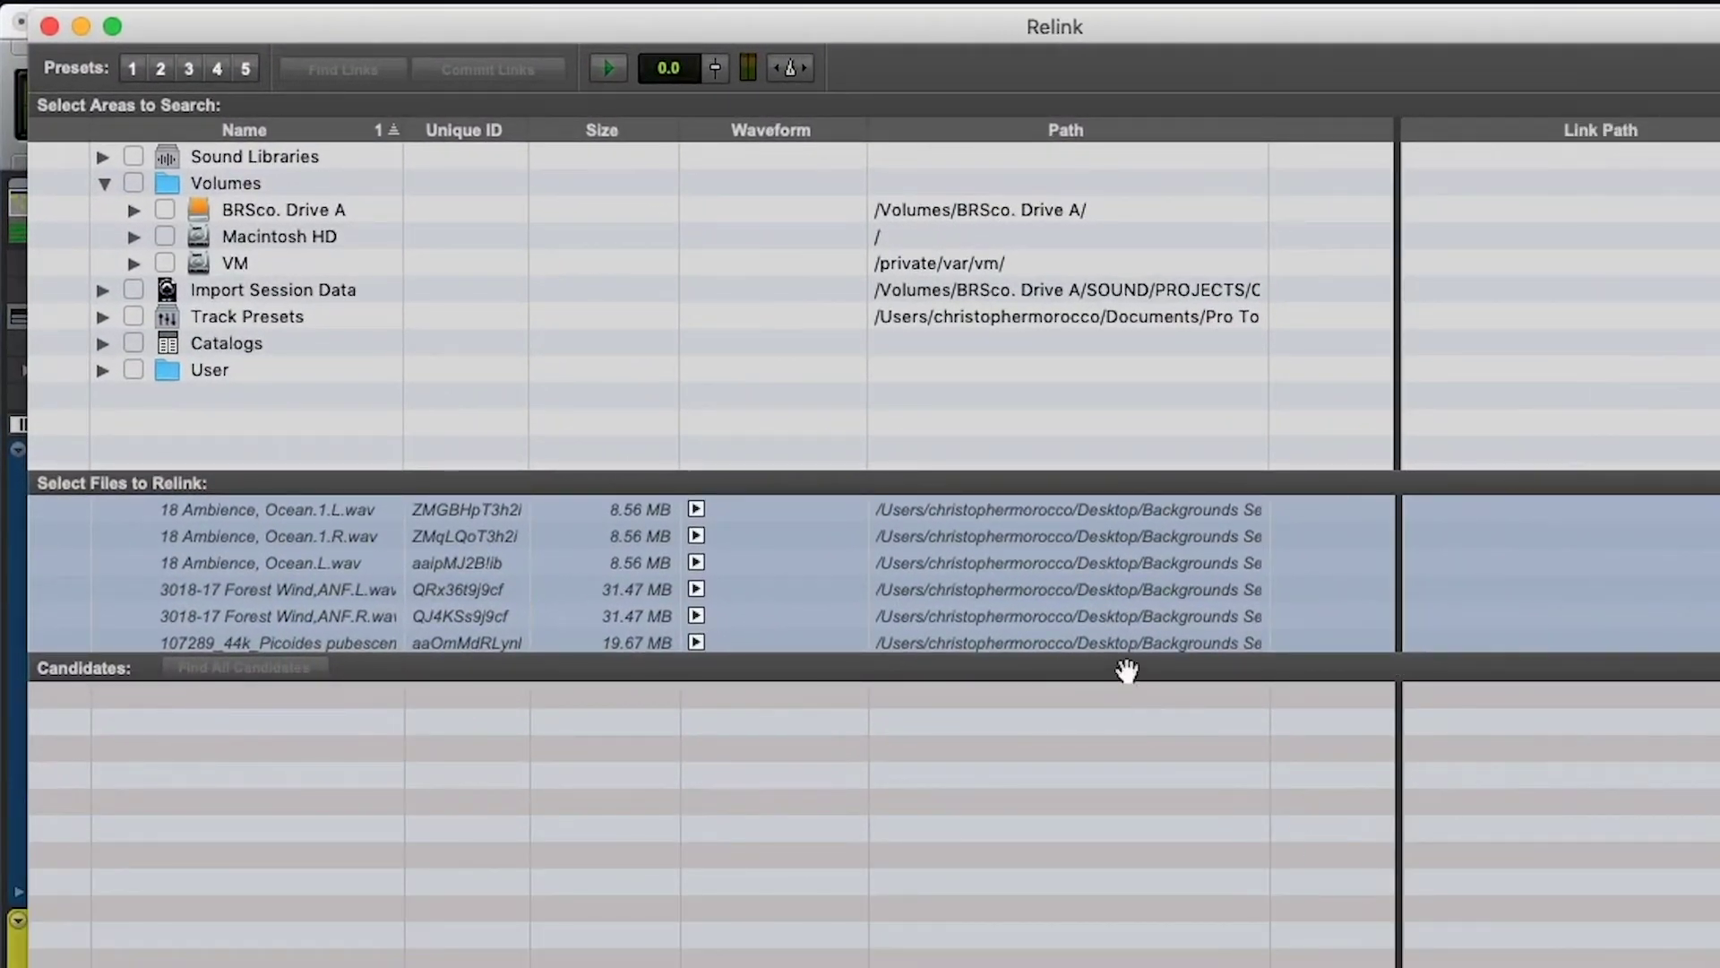
Enlarge the missing-files list and widen the Path column to show full paths.
left_click_drag(1127, 670, 1367, 755)
left_click_drag(1395, 641, 1438, 642)
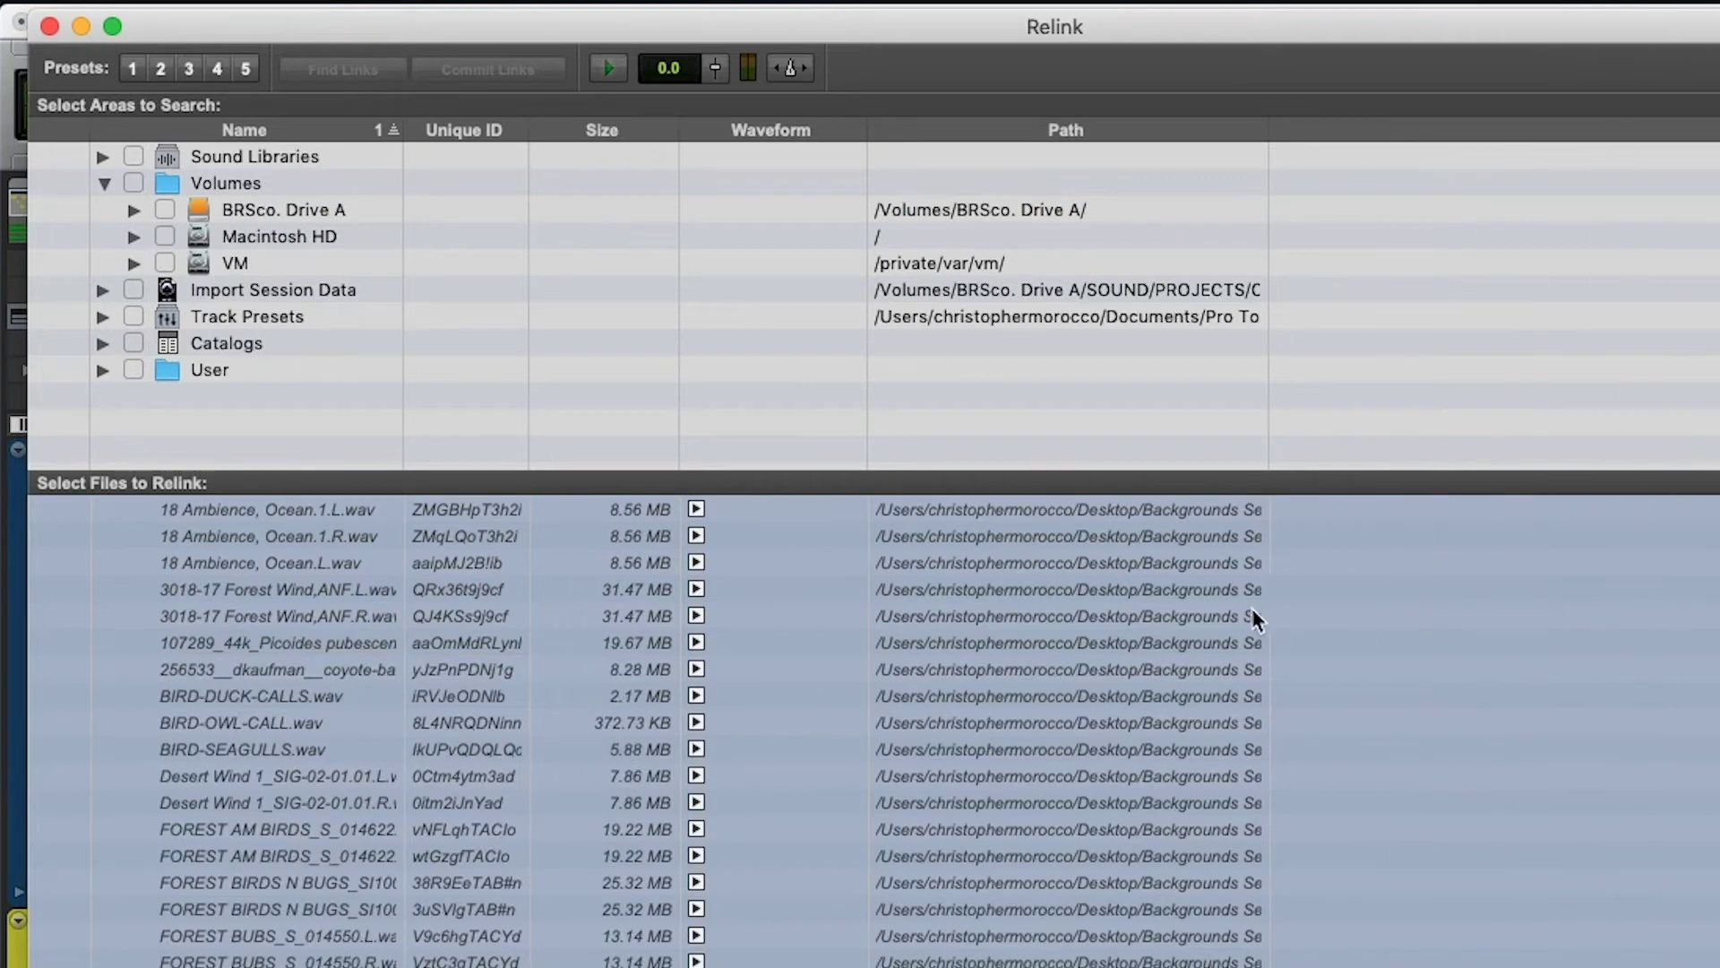
left_click_drag(1267, 610, 1711, 617)
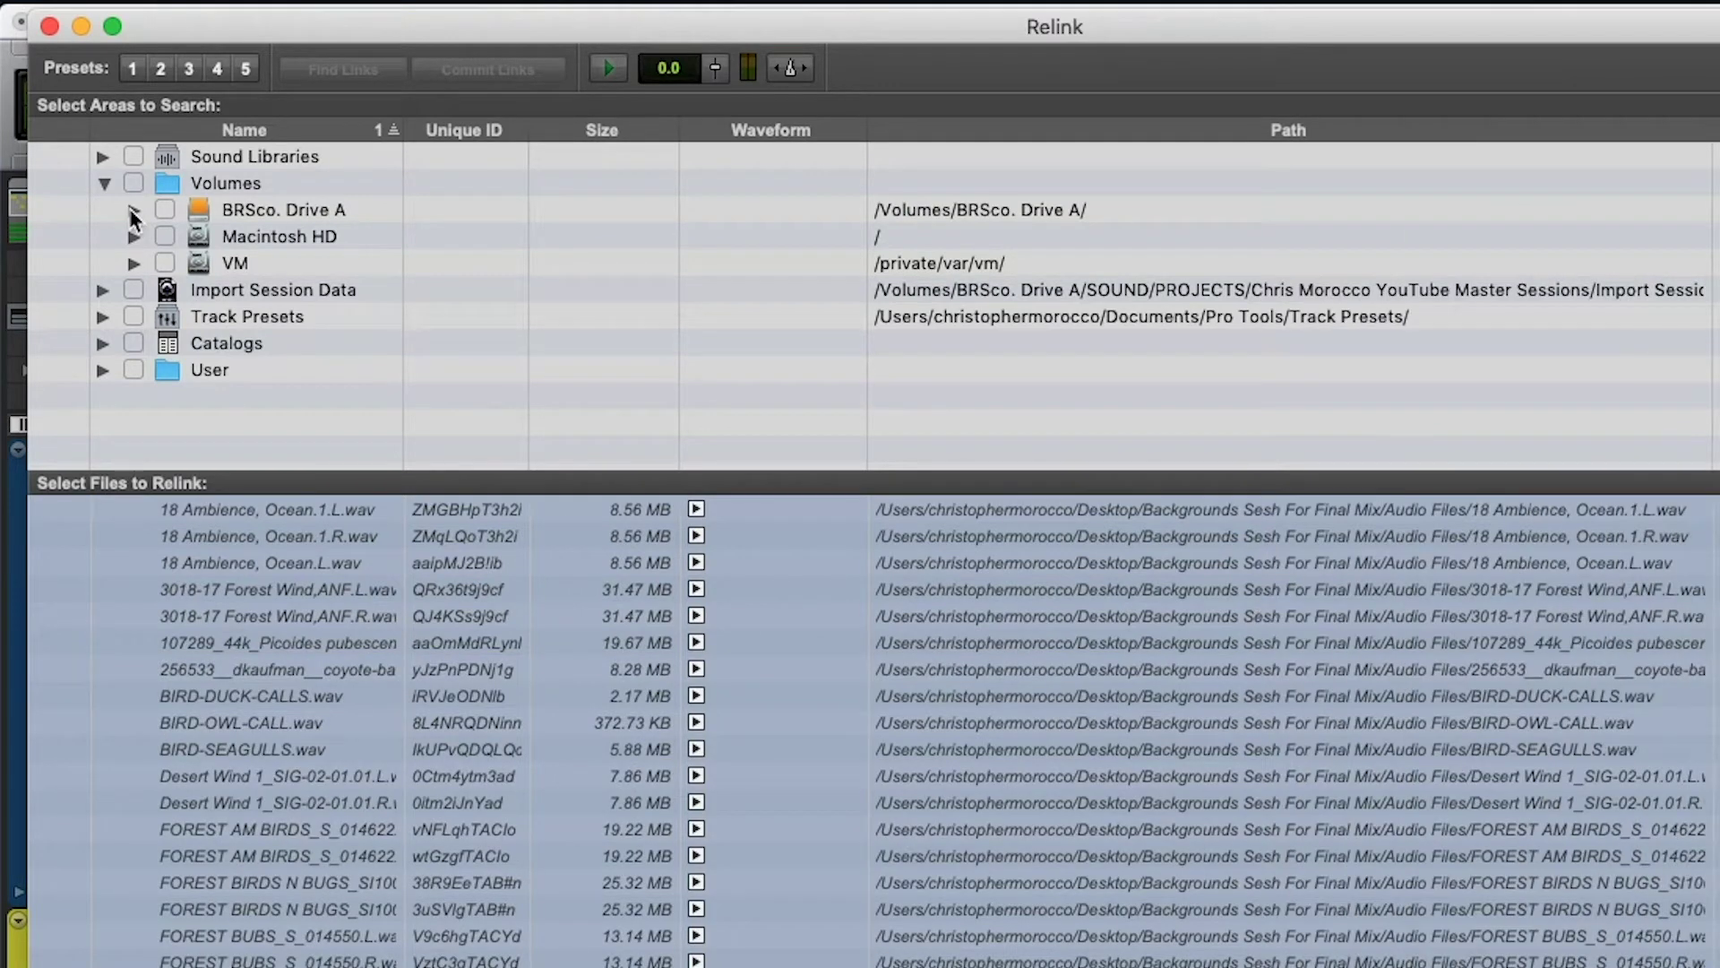
Expand BRSco. Drive A > SOUND > PROJECTS > YouTube master sessions, widening the Name column.
left_click(134, 212)
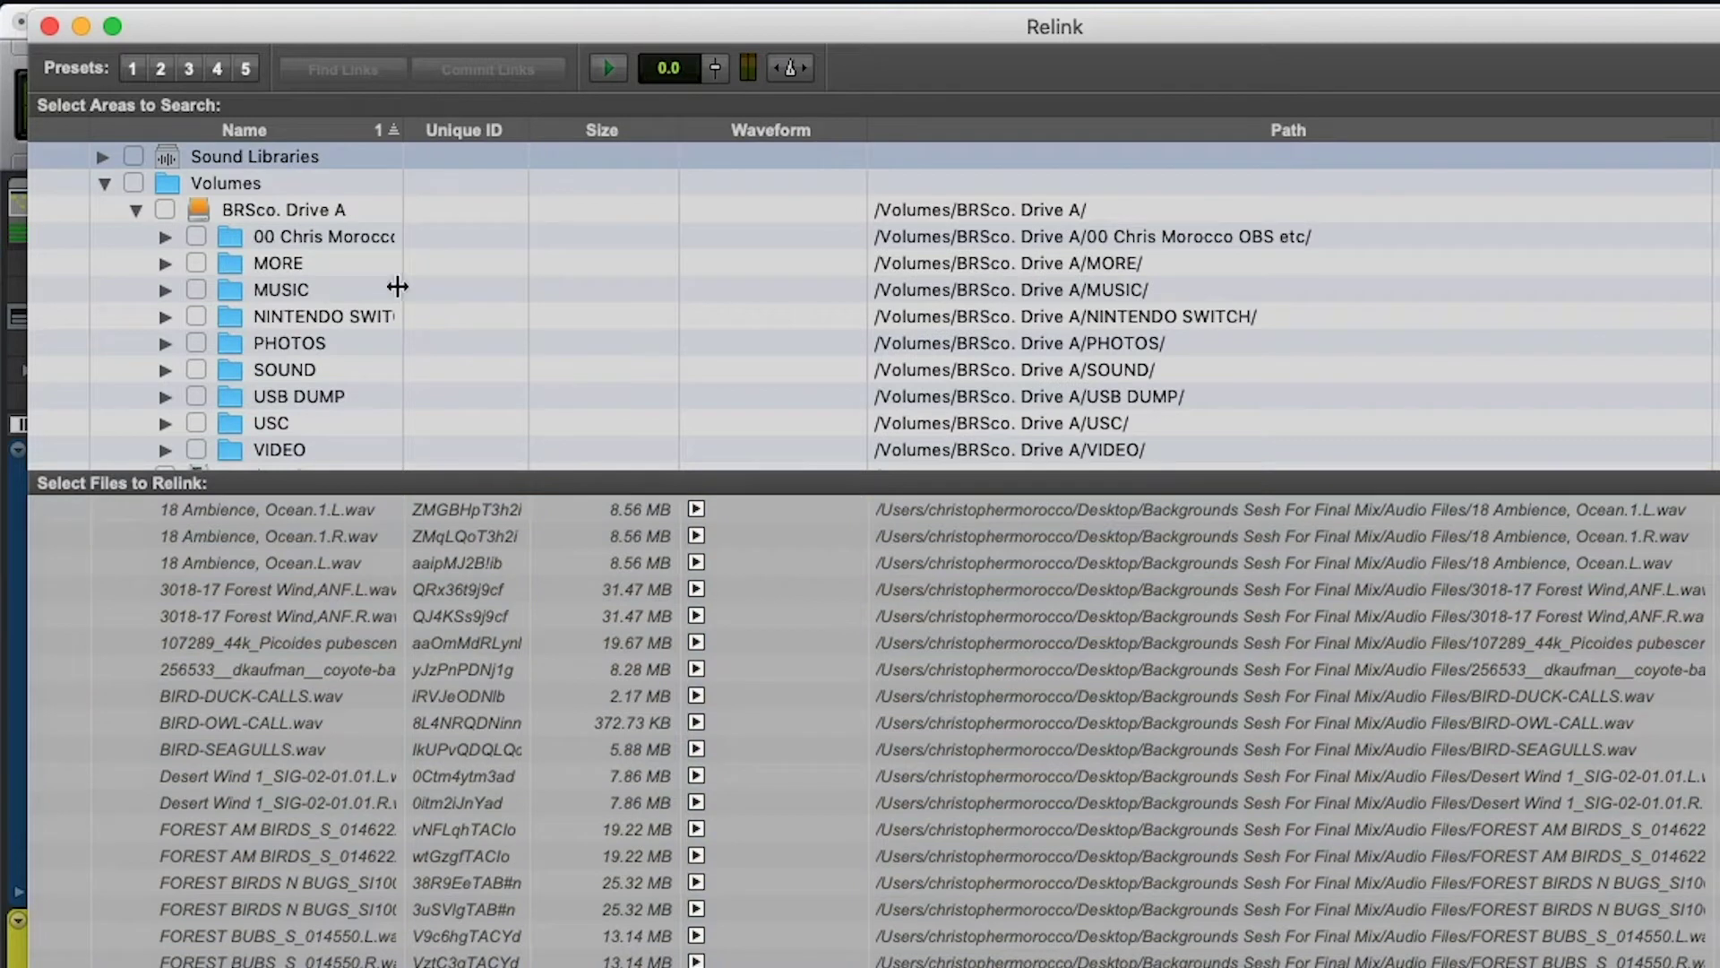
left_click_drag(402, 285, 614, 294)
left_click(165, 370)
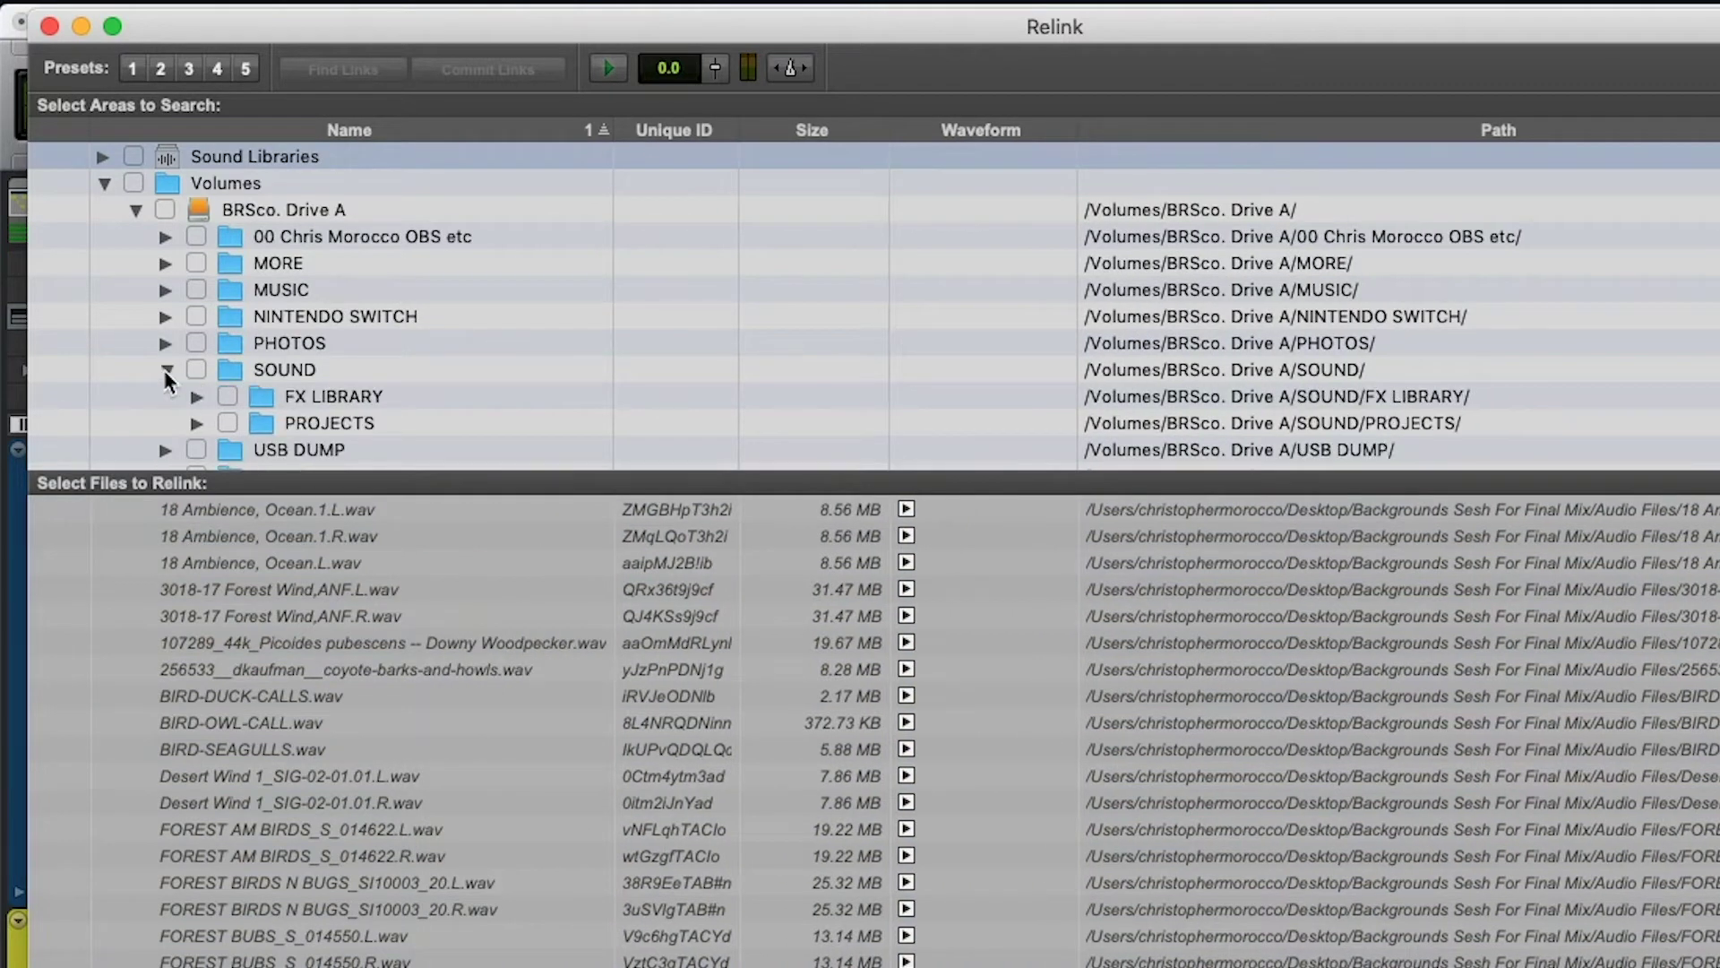
scroll(357, 359, "down", 3)
left_click(197, 303)
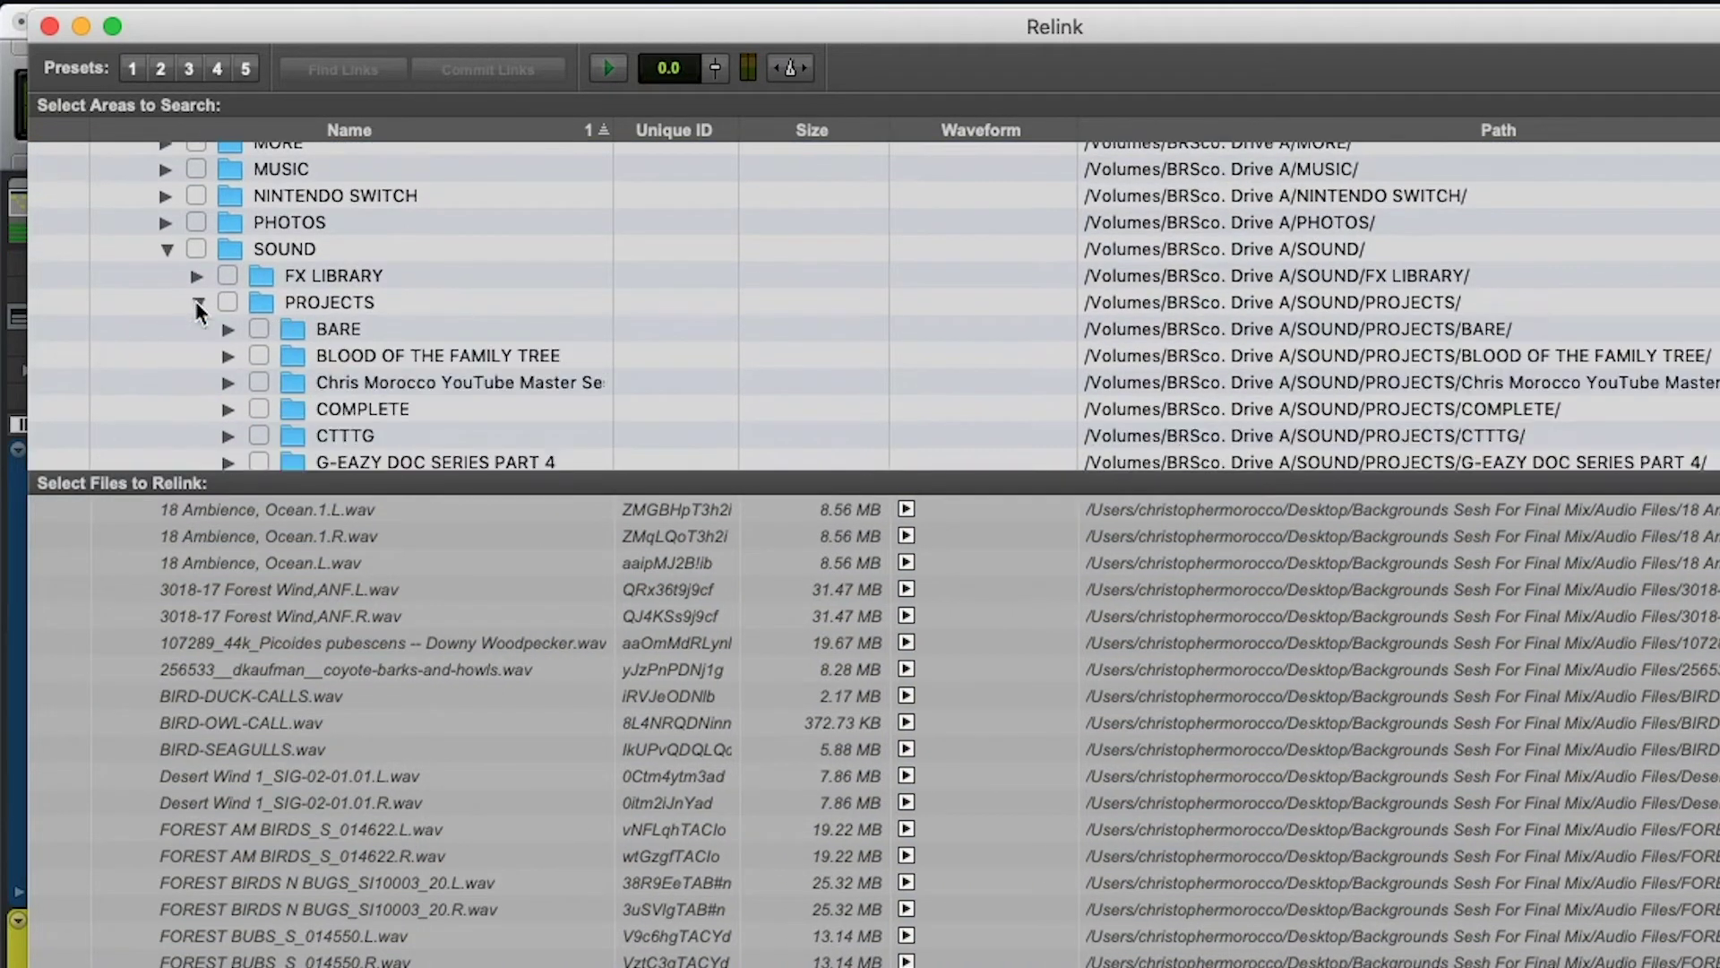
scroll(512, 313, "down", 2)
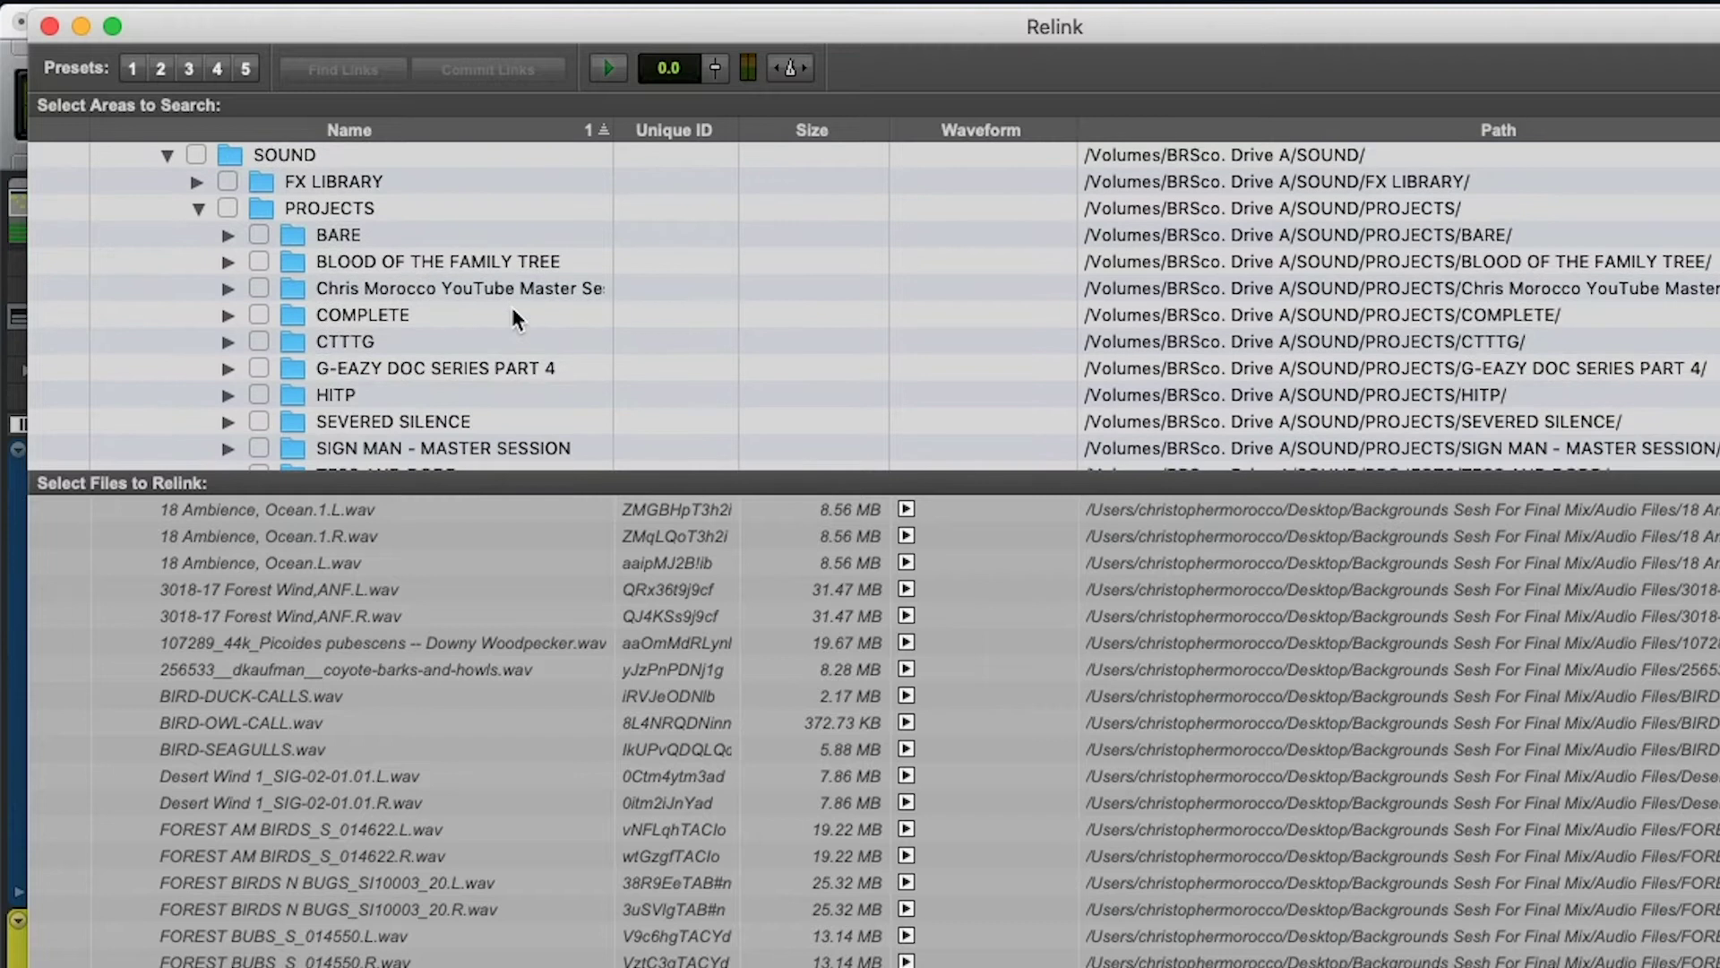
left_click(228, 288)
scroll(632, 274, "down", 2)
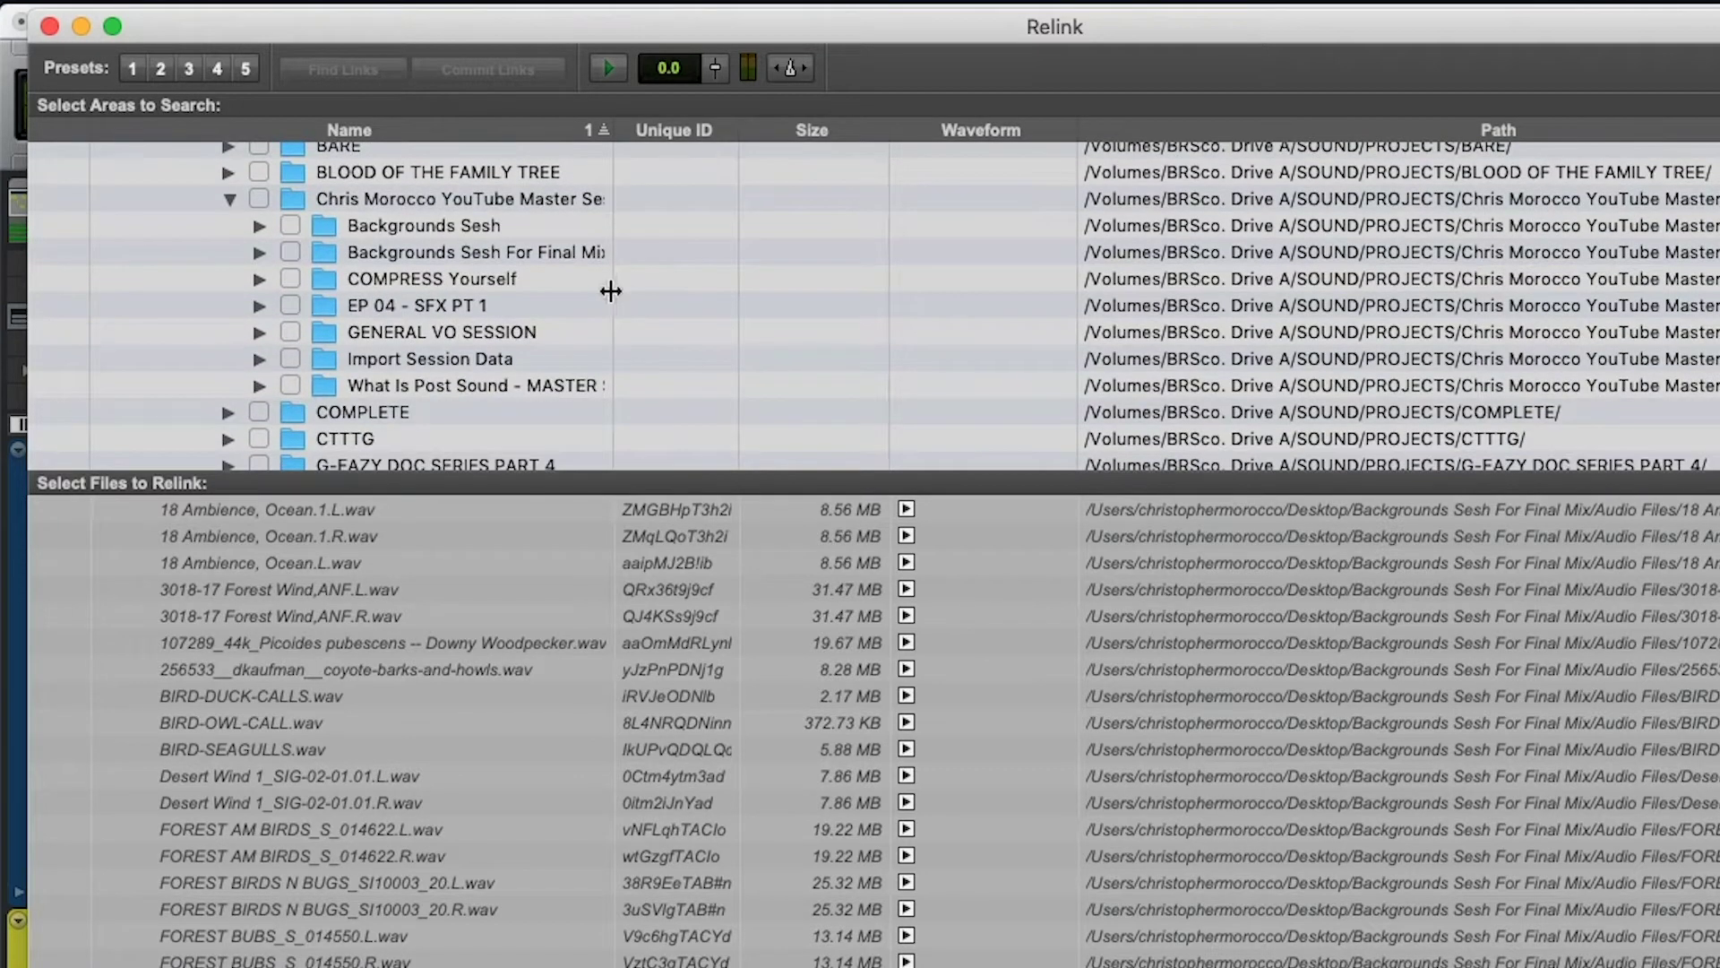
left_click_drag(613, 288, 805, 296)
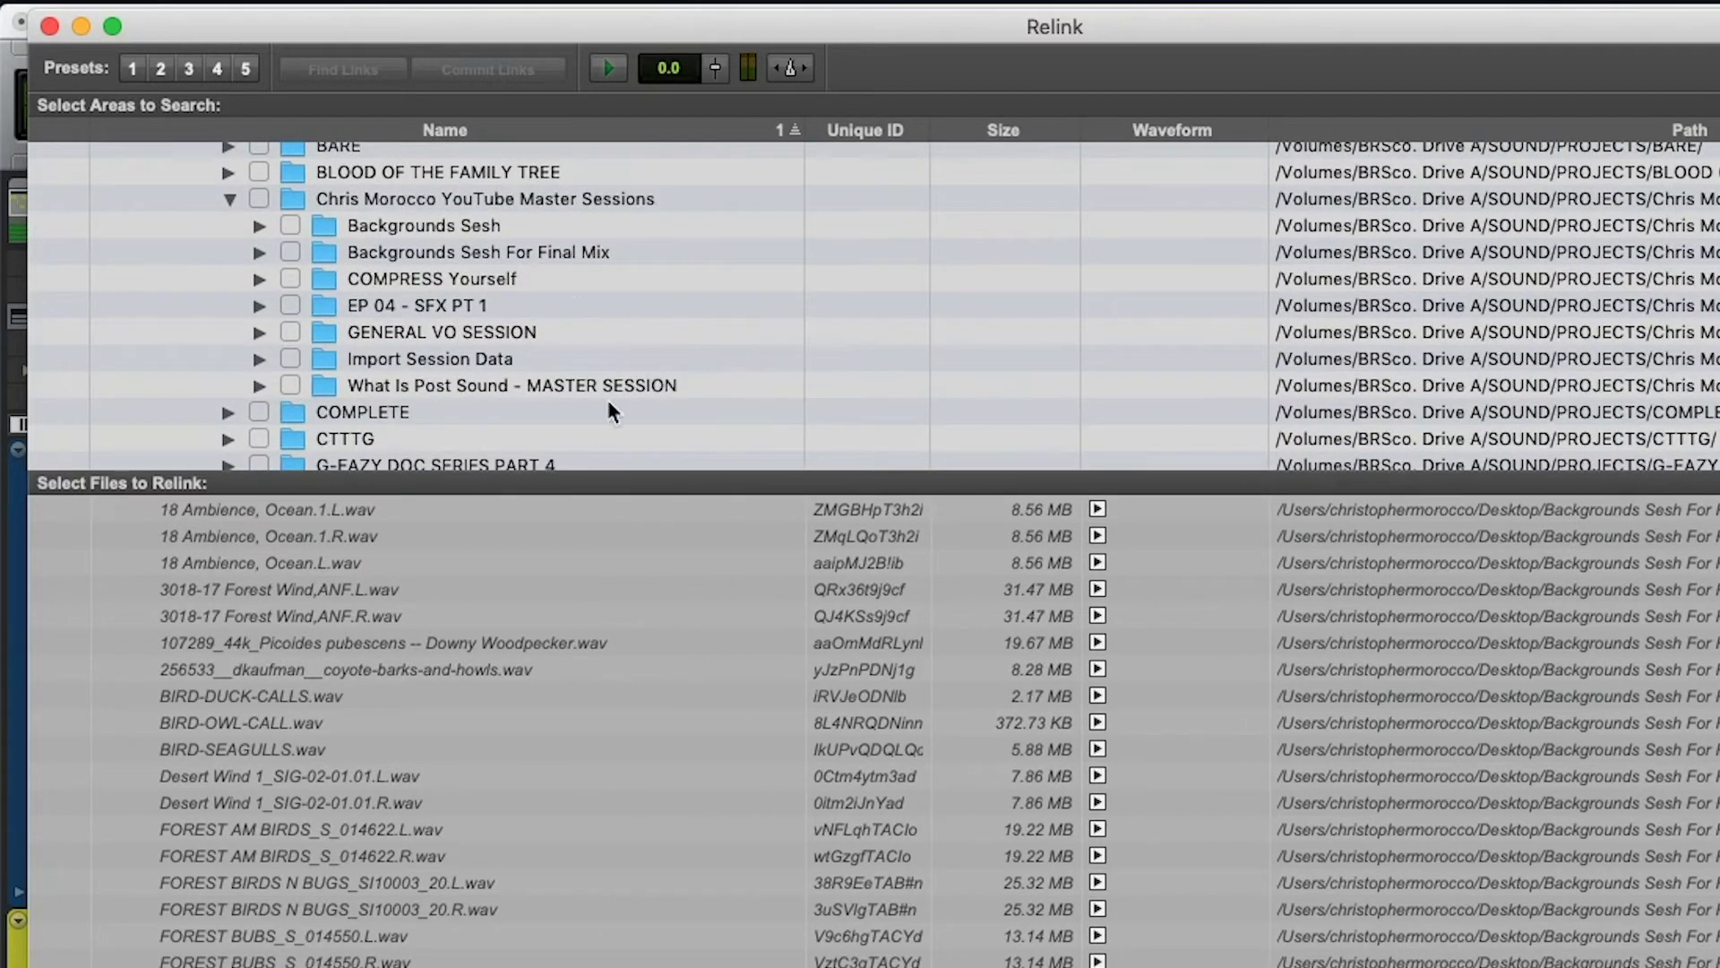
left_click(259, 254)
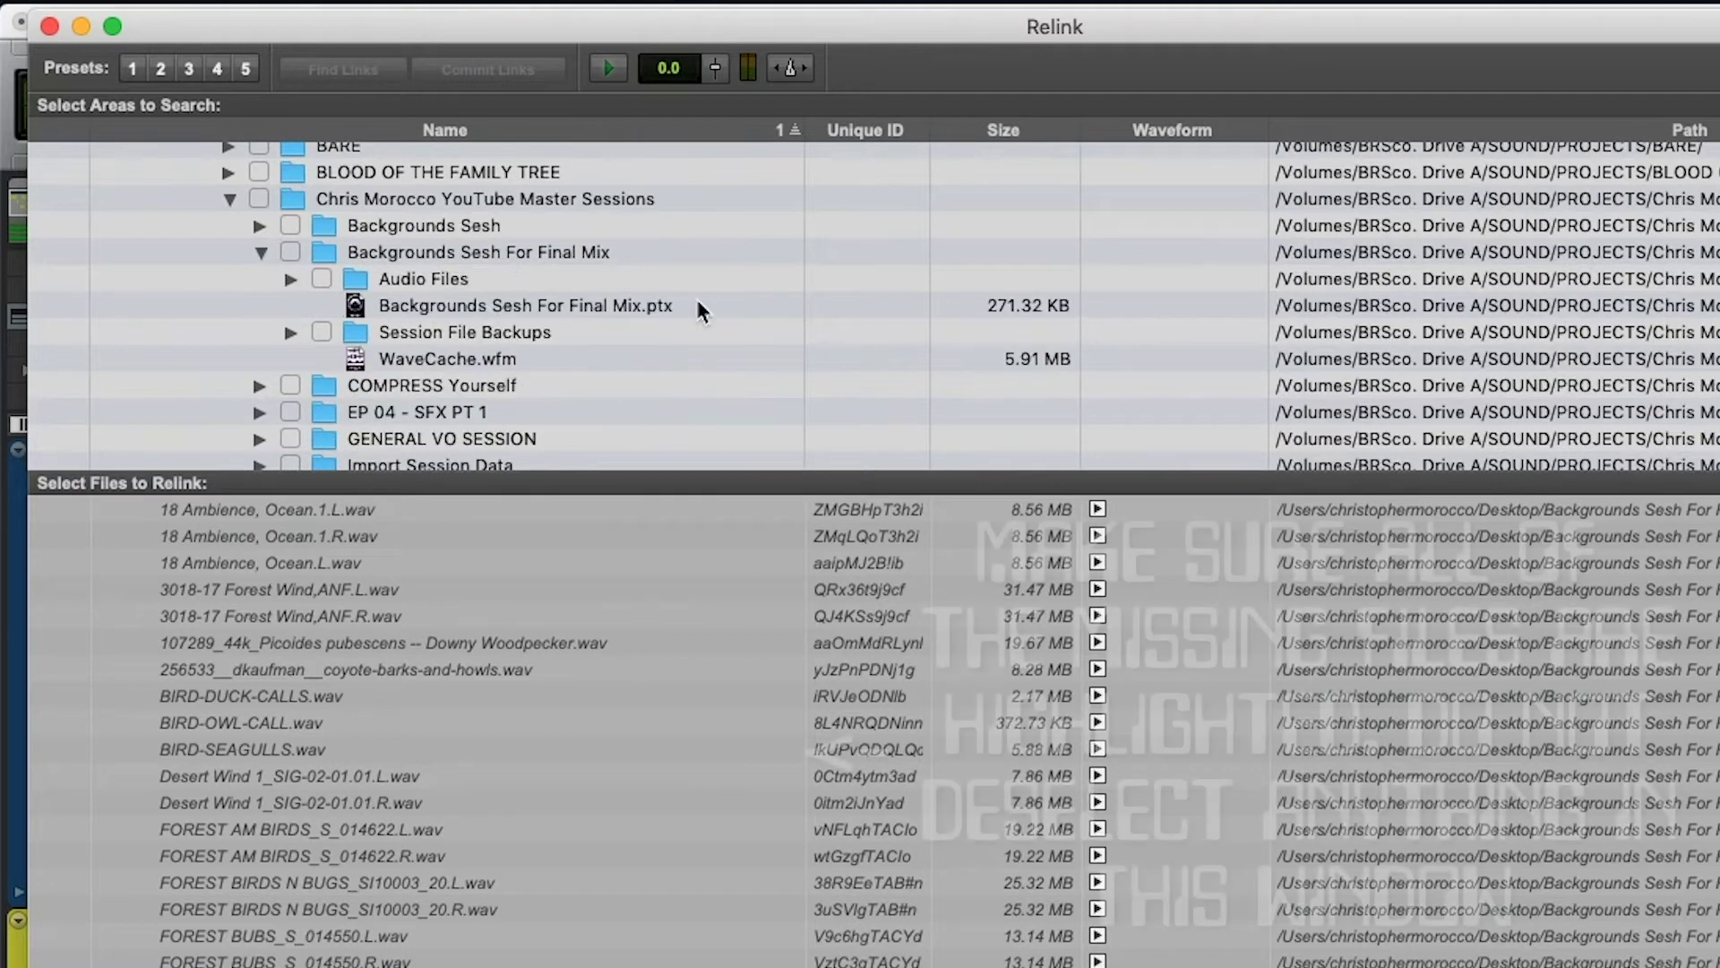
left_click(291, 278)
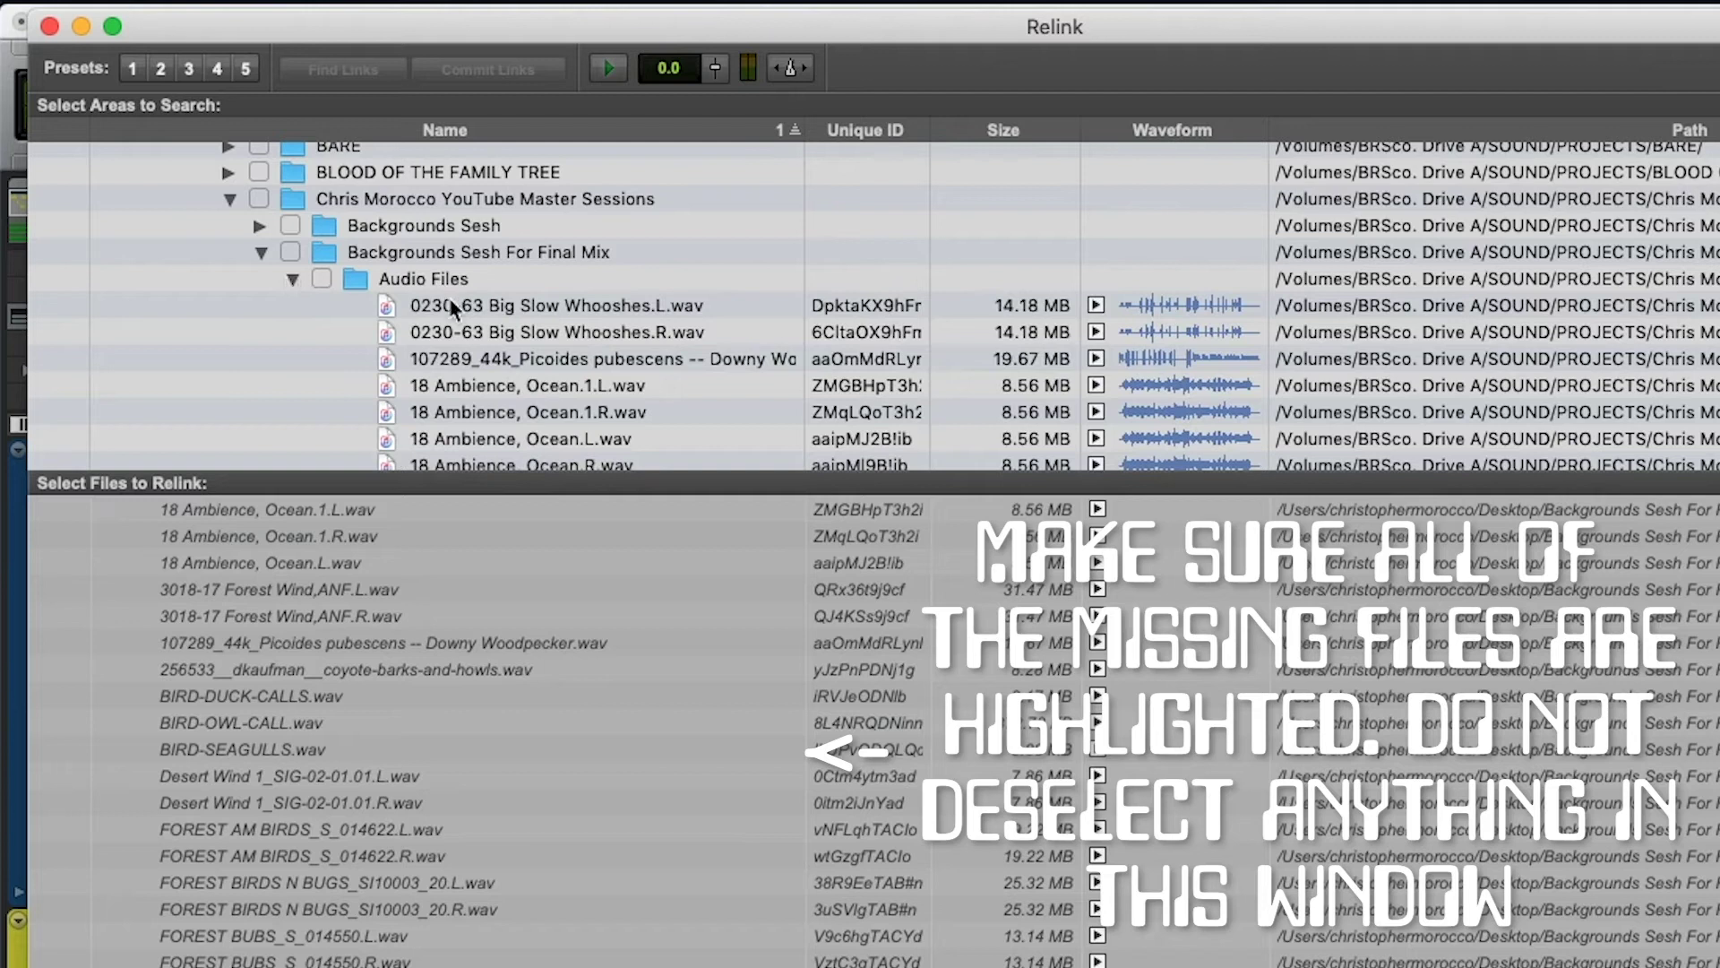
scroll(451, 305, "down", 2)
scroll(453, 308, "down", 1)
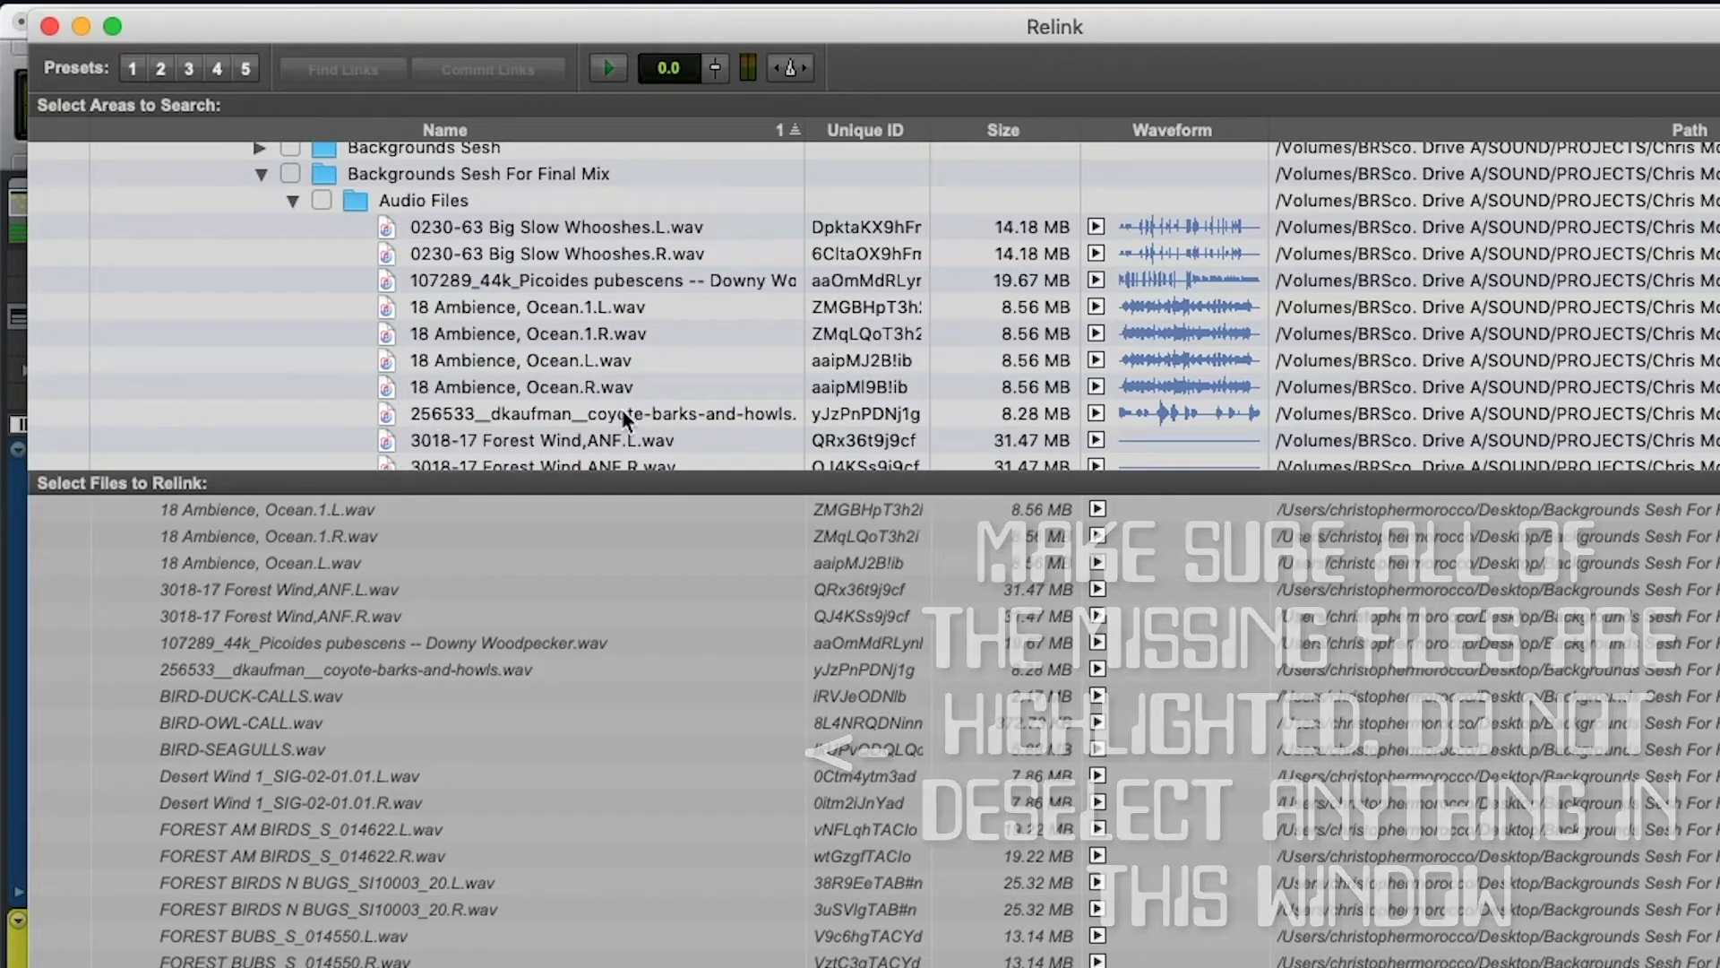
scroll(620, 410, "down", 2)
scroll(626, 439, "up", 5)
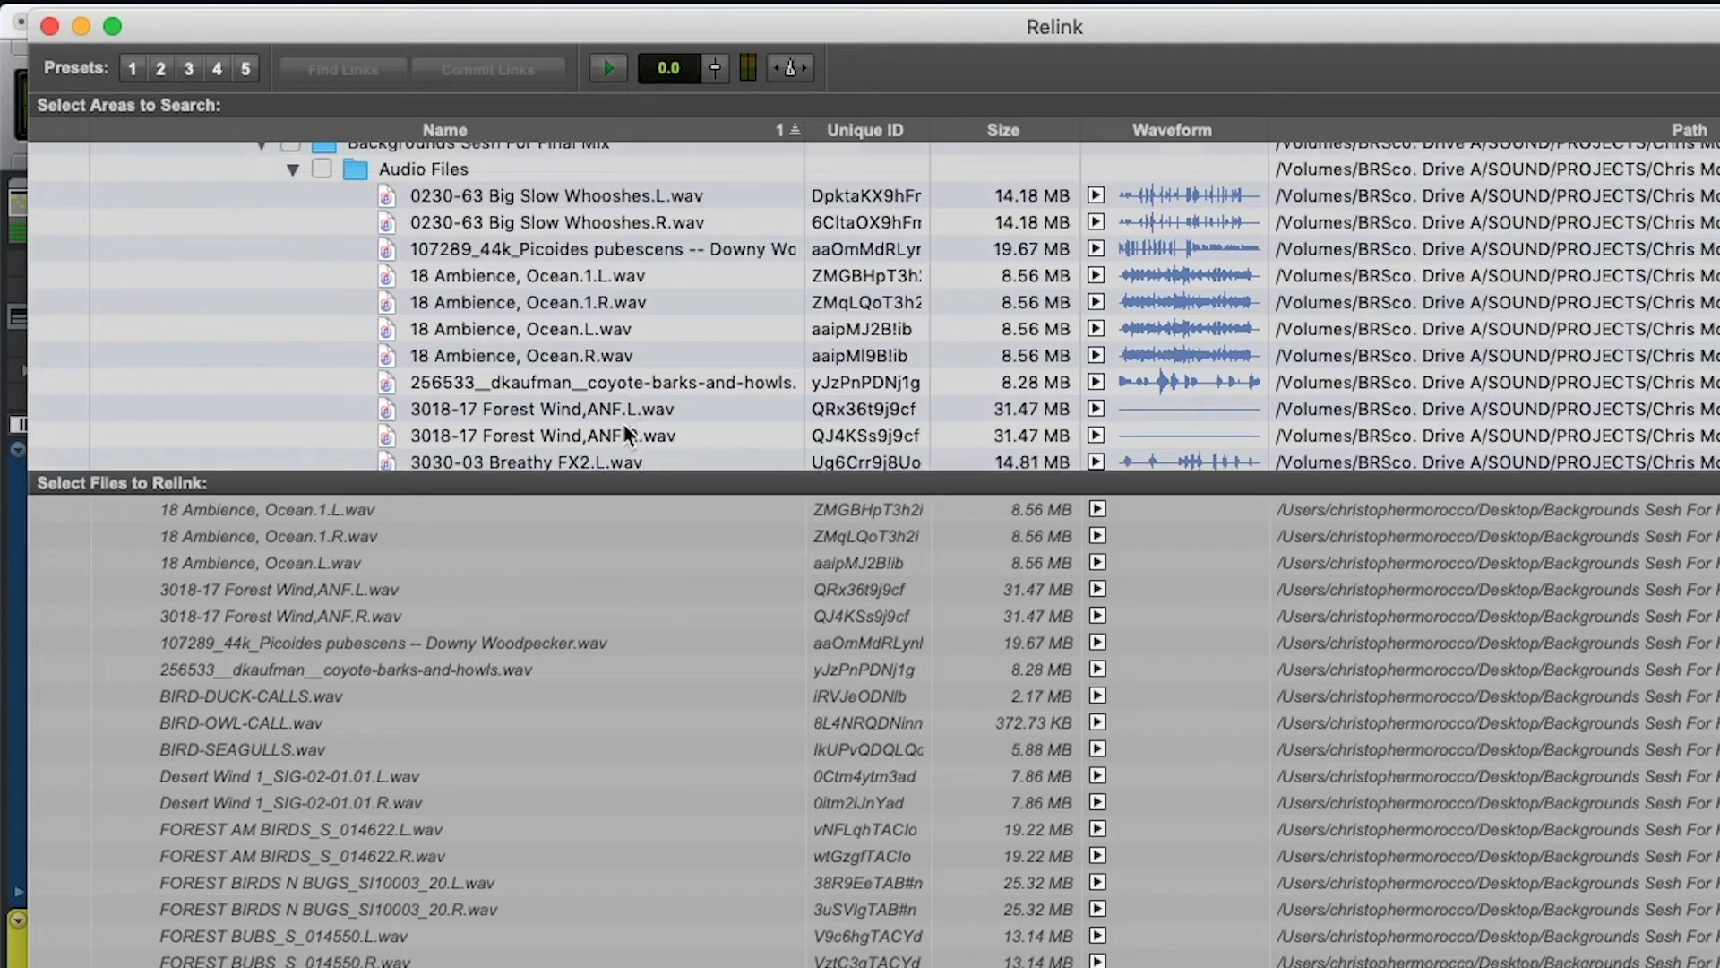
scroll(623, 433, "up", 1)
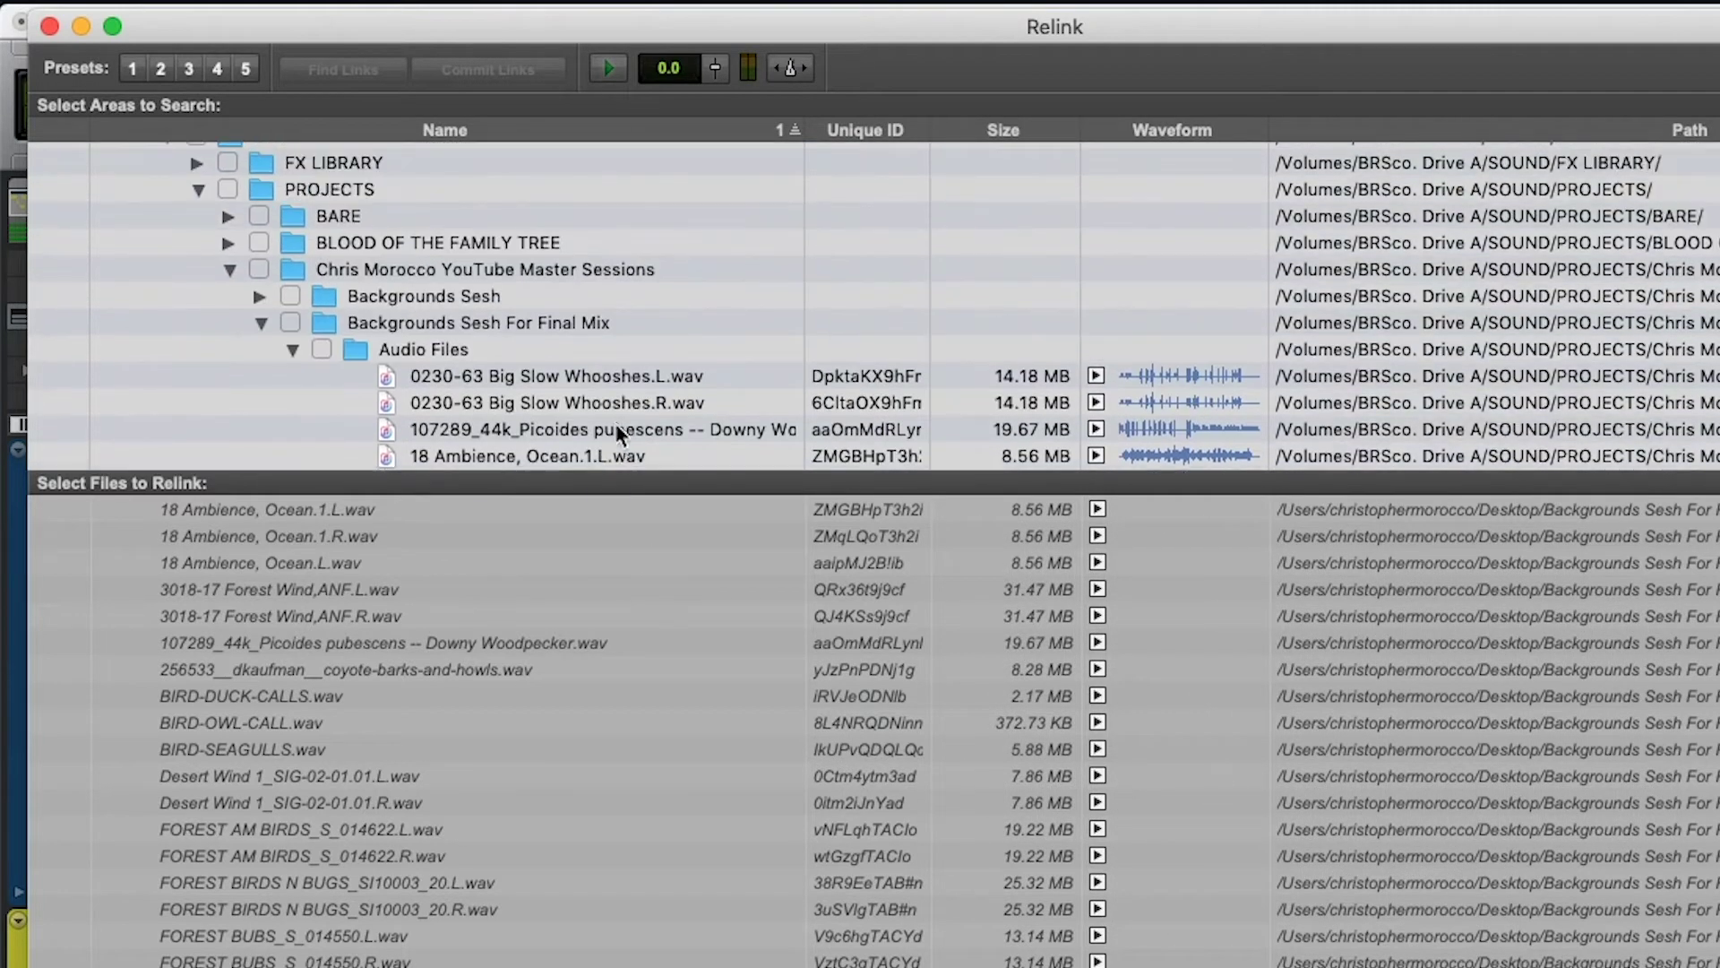
left_click(293, 349)
left_click(261, 323)
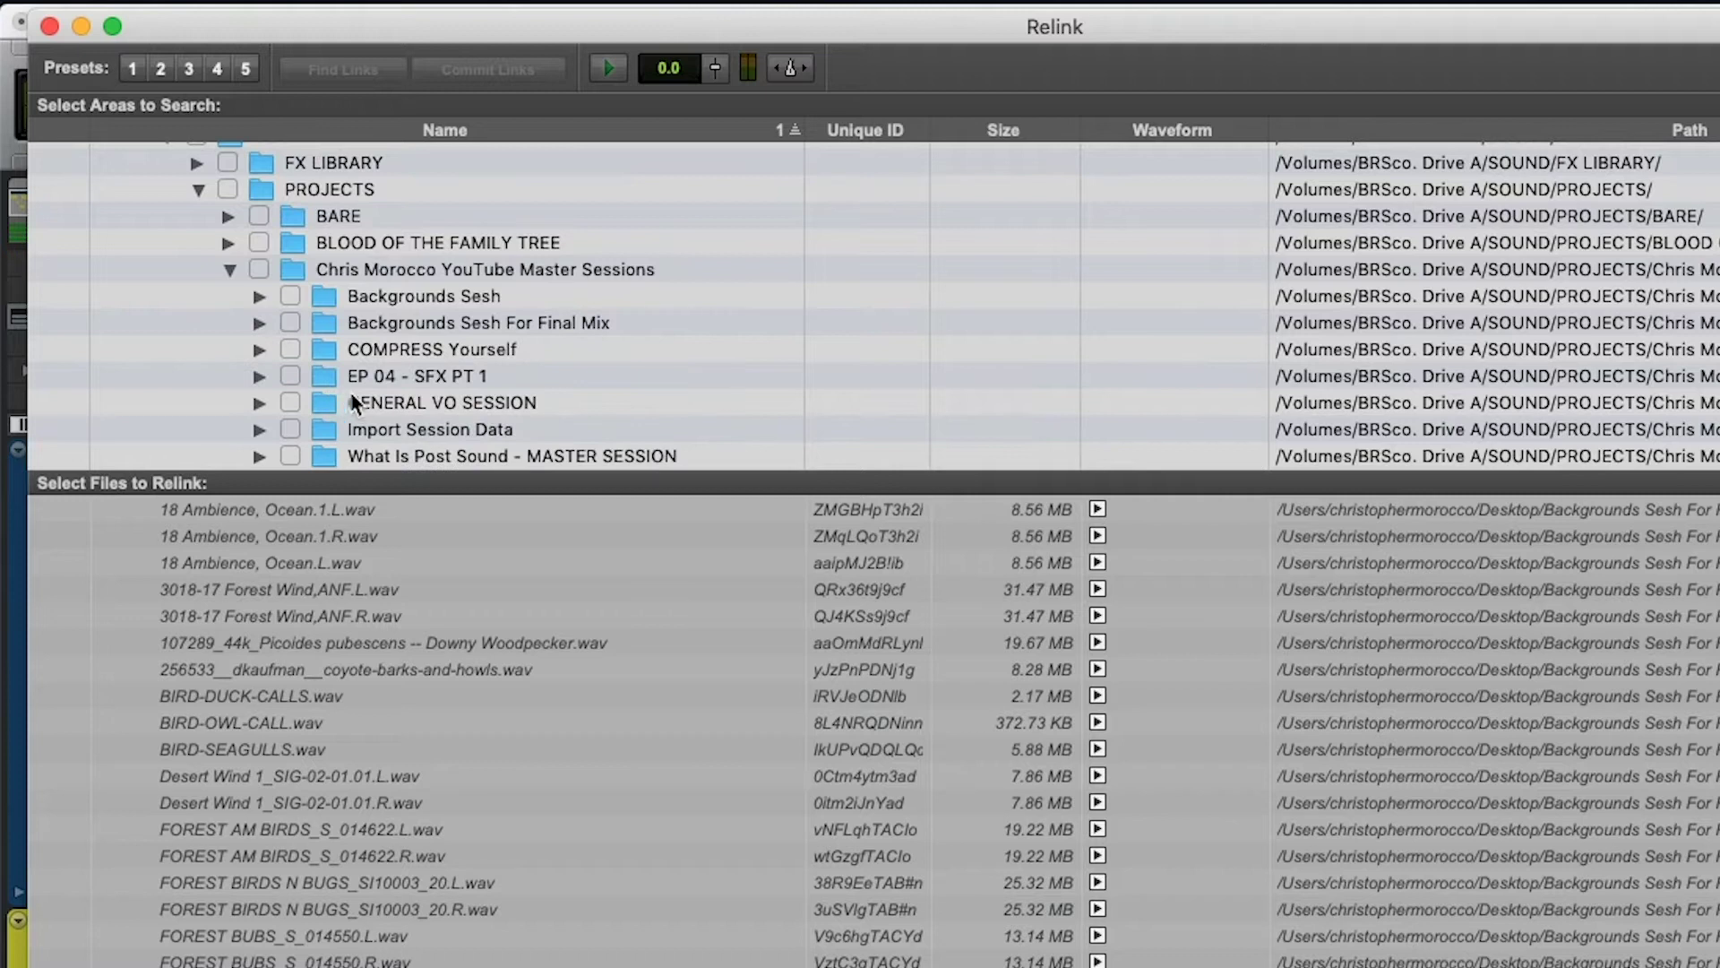
Search only Backgrounds Sesh For Final Mix, with linking set to Find By Name.
left_click(290, 322)
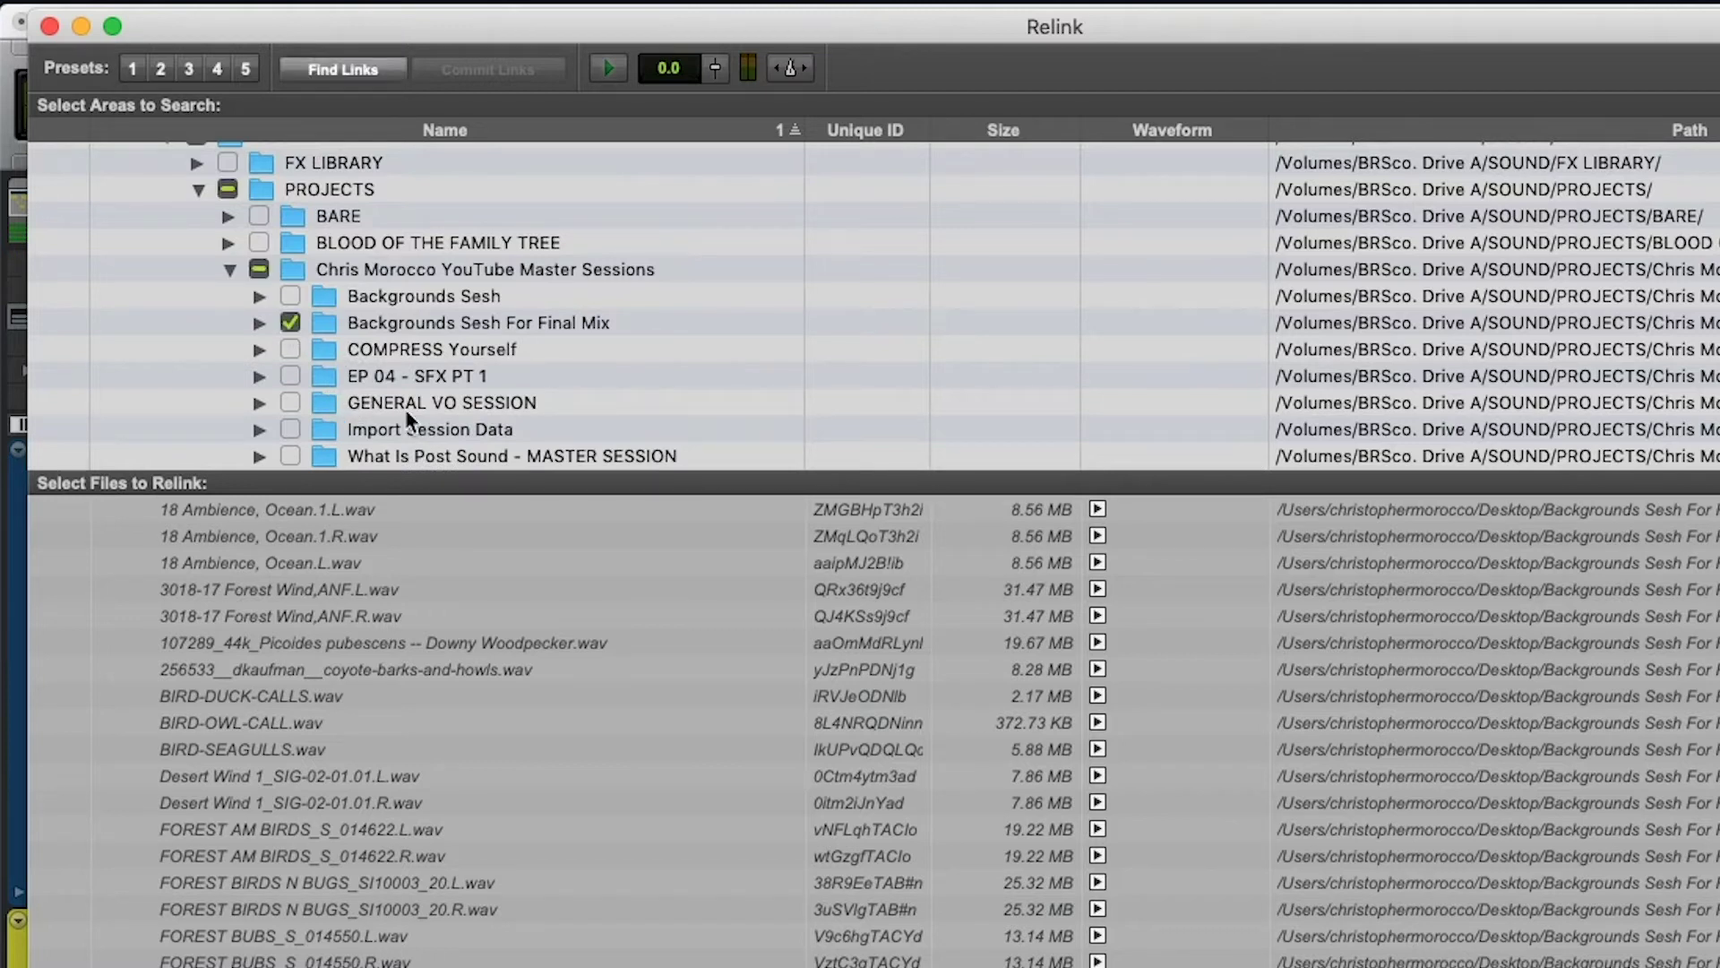
left_click(339, 72)
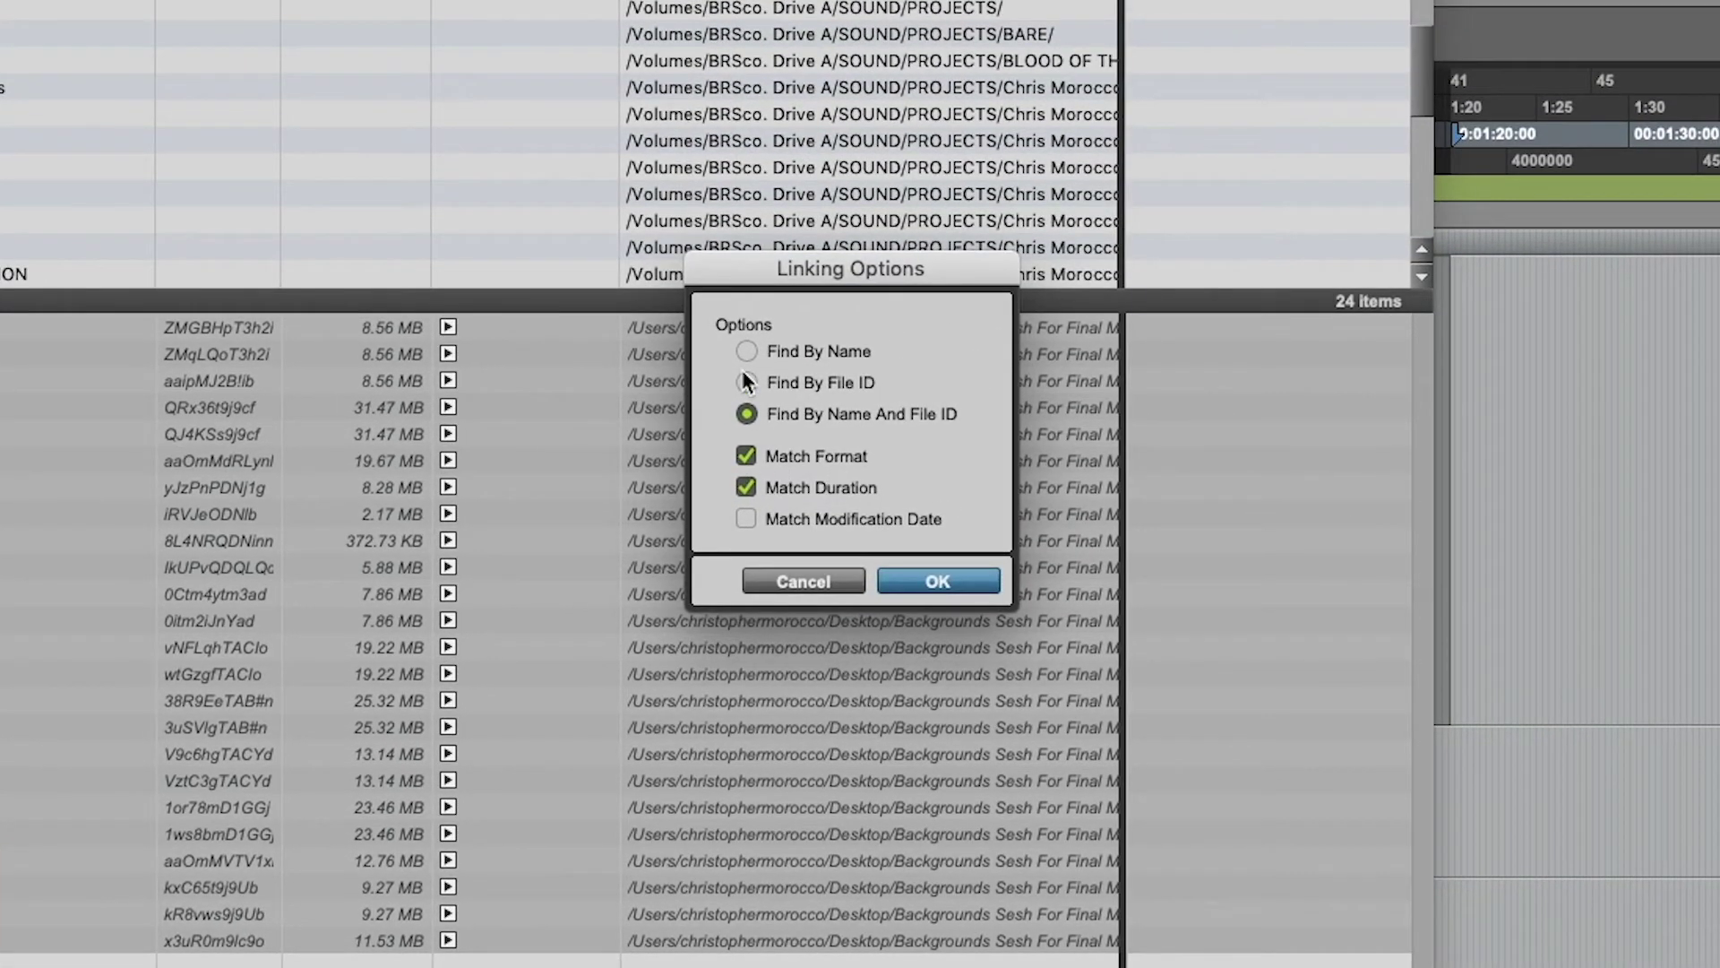
left_click(747, 353)
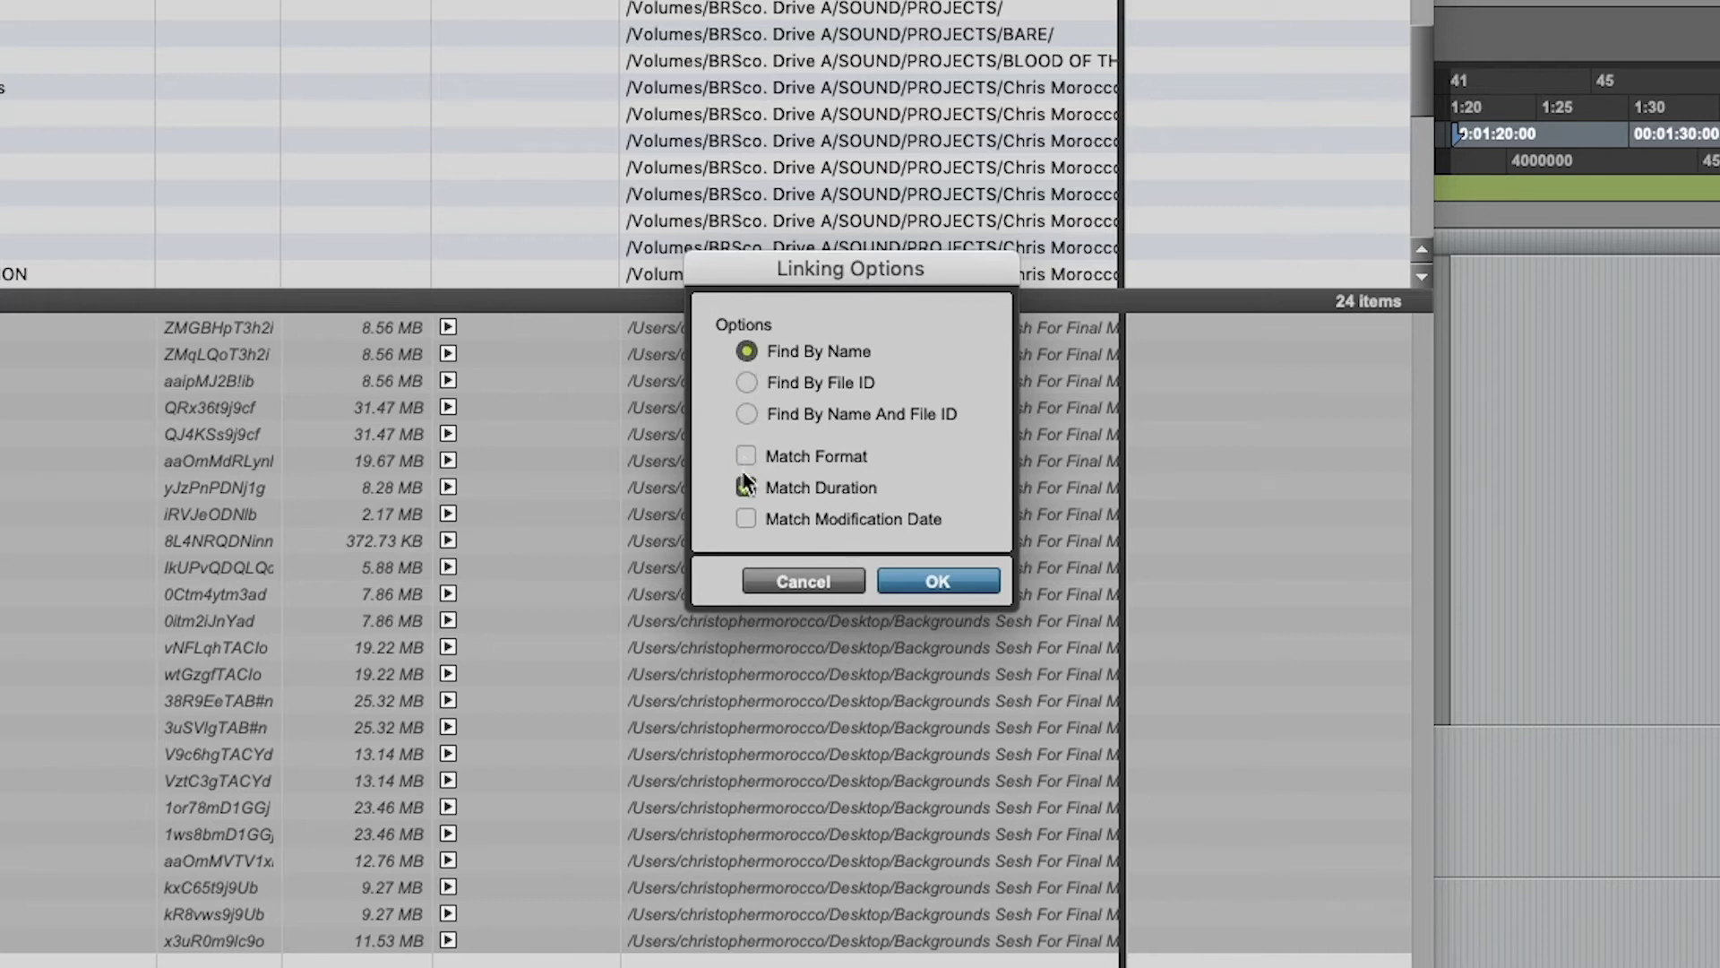
Turn off Match Format and Match Duration, accept the short-file warning, and find links.
left_click(746, 488)
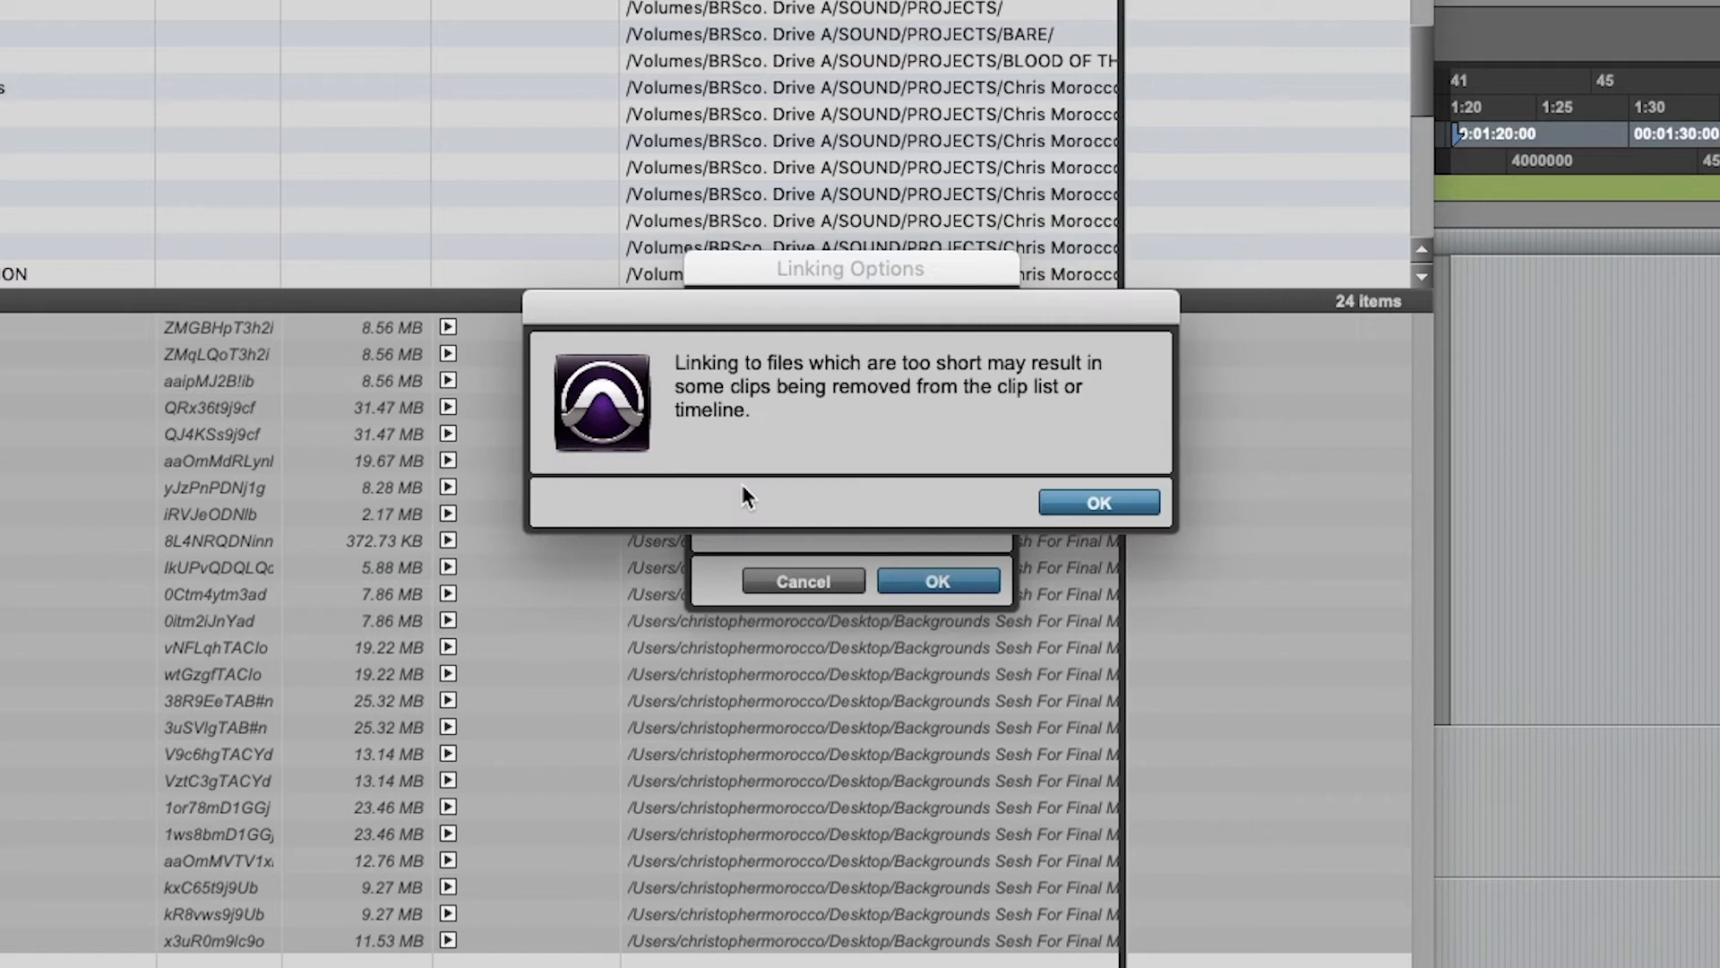
left_click(1095, 502)
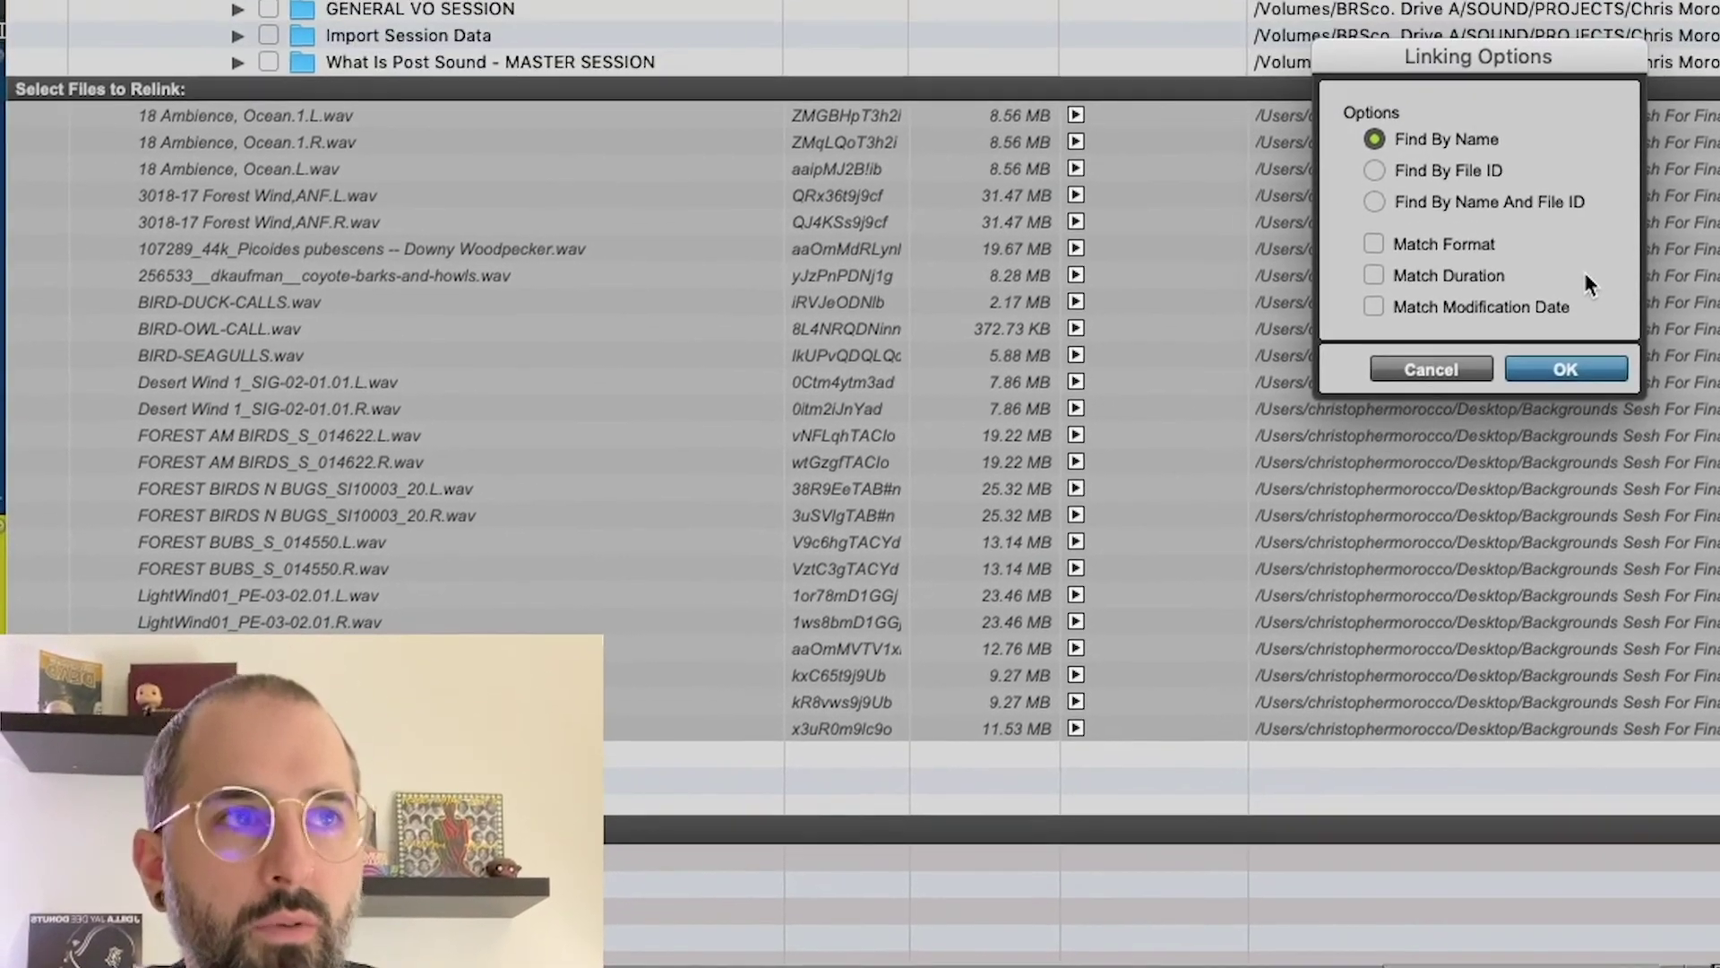
left_click(1565, 369)
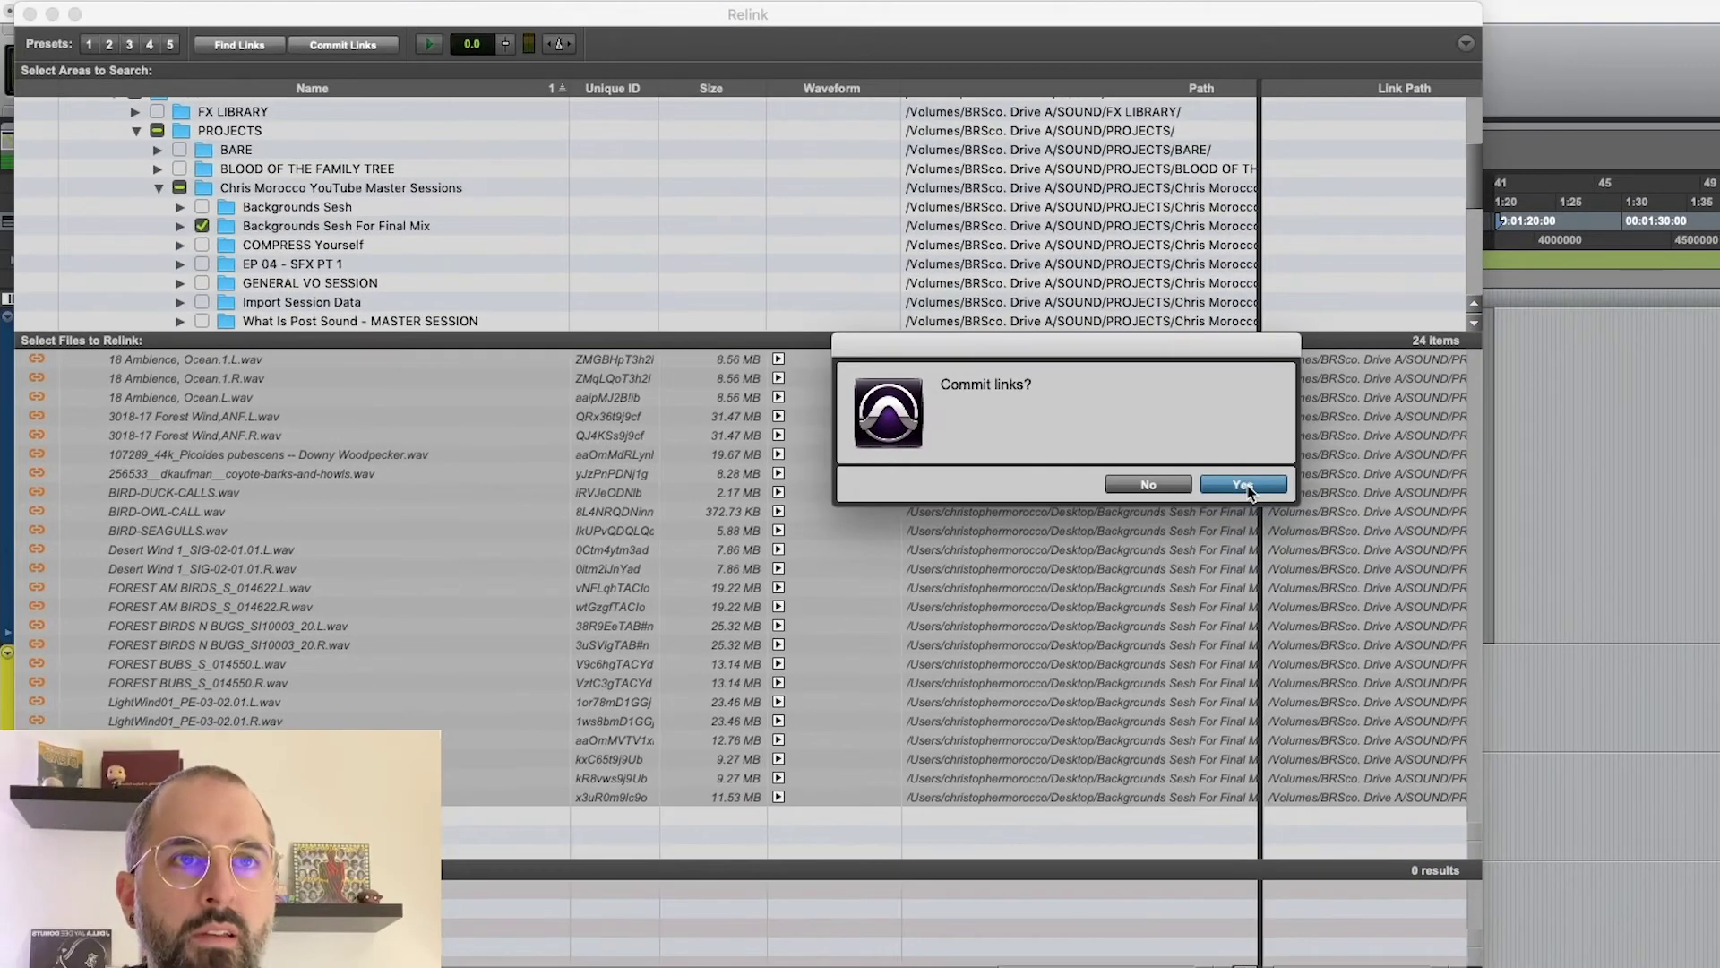
Commit the found links and close the Relink window.
left_click(1244, 485)
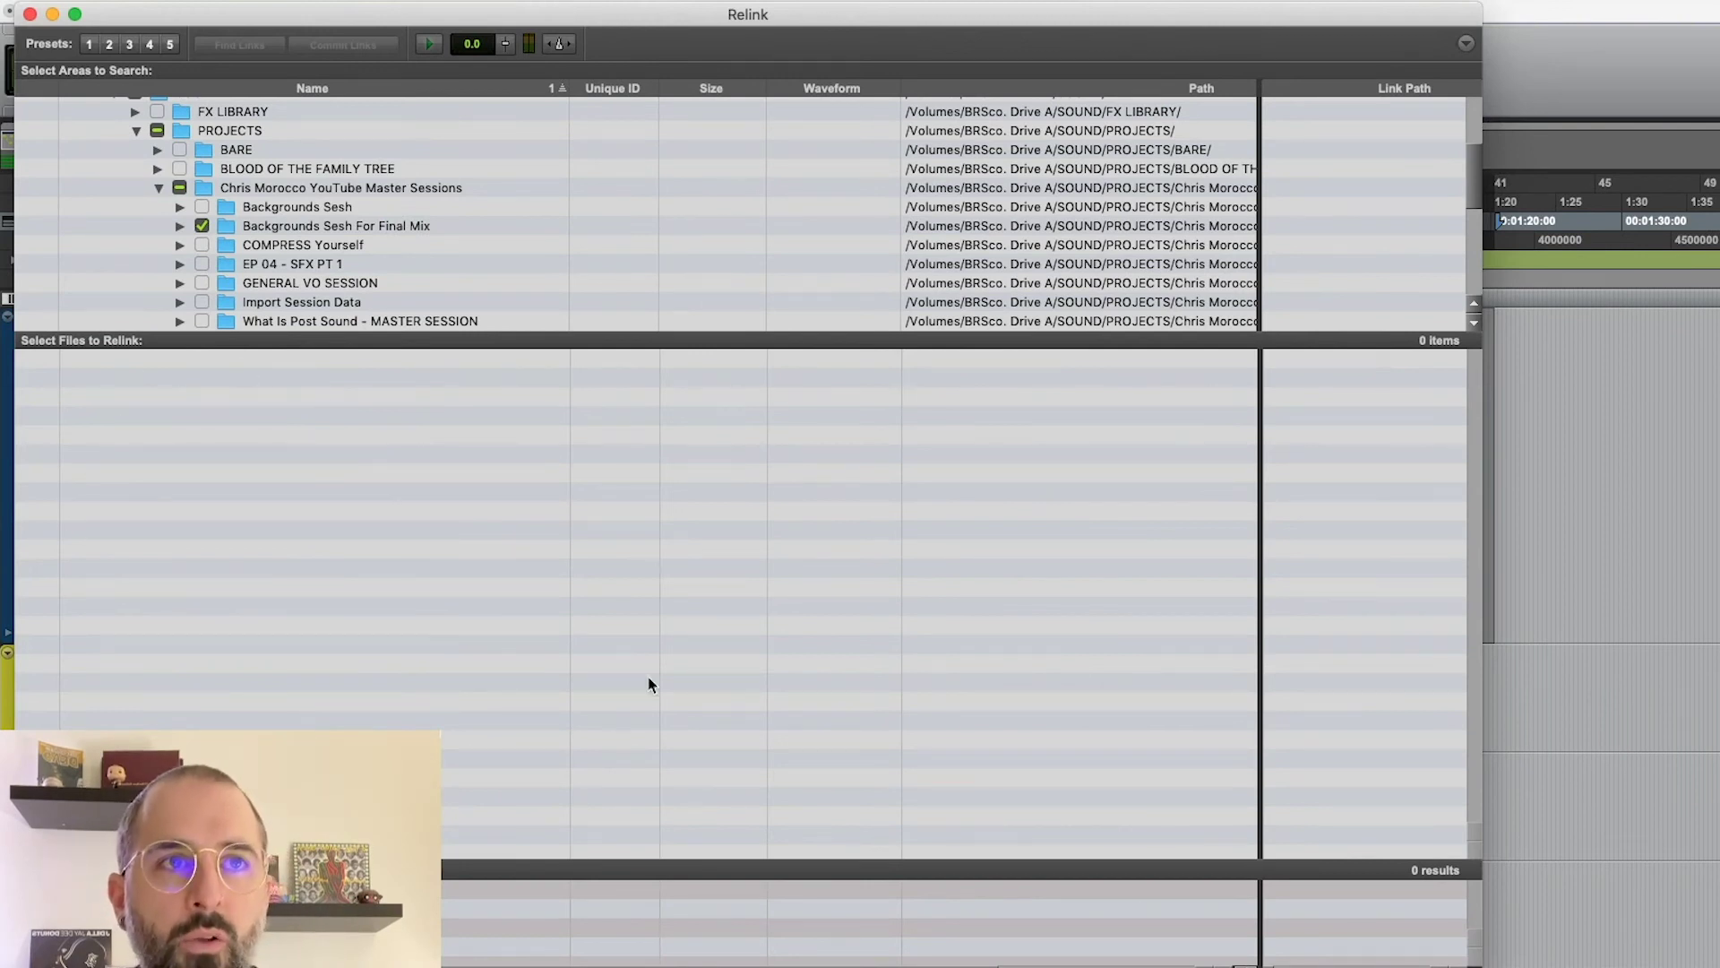
left_click(30, 14)
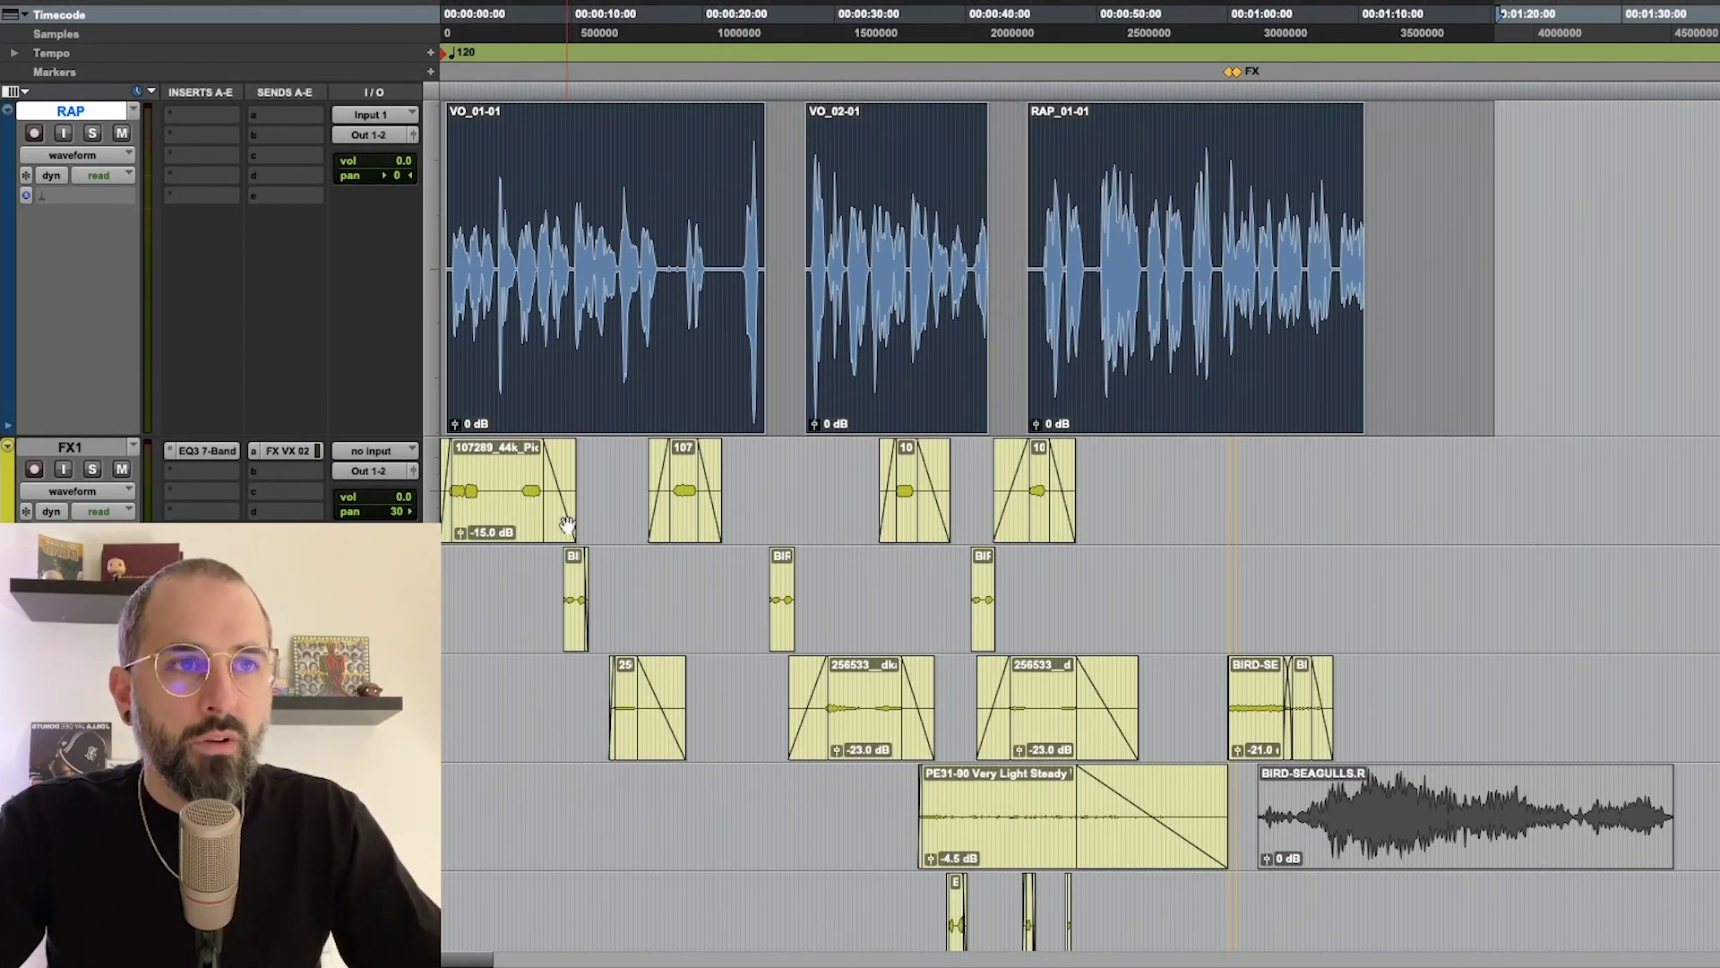
Review the tracks' relinked waveforms and set the play position in the RAP track.
scroll(567, 524, "down", 15)
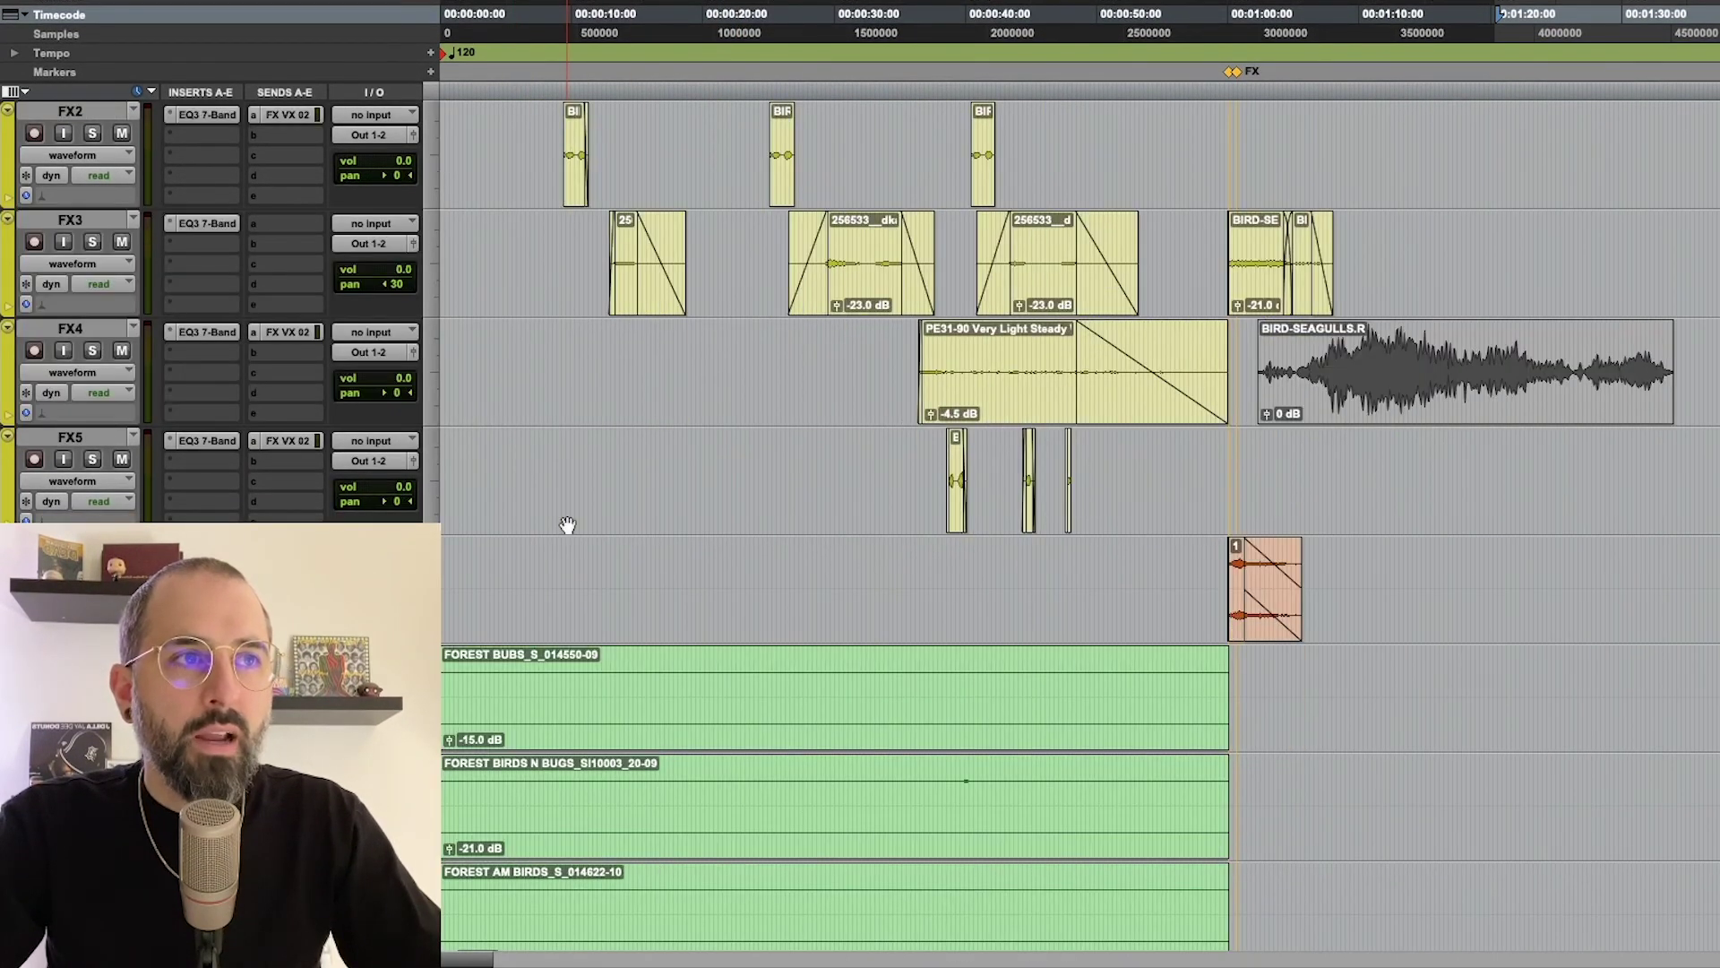
scroll(567, 524, "up", 8)
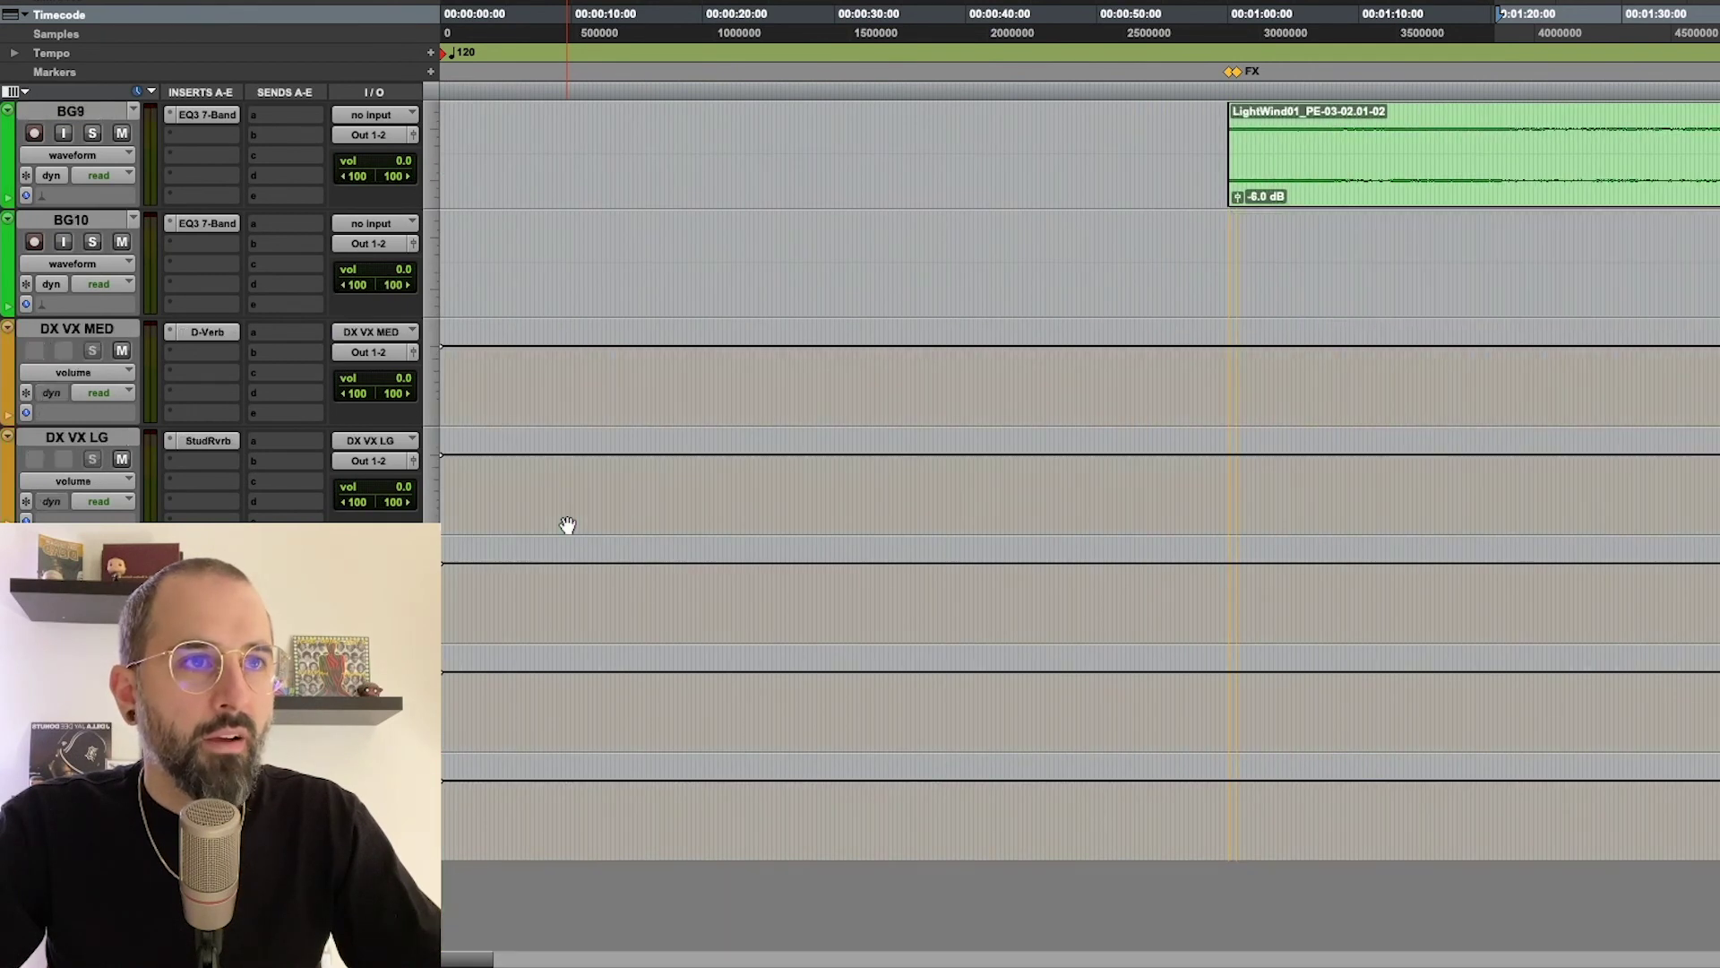
scroll(622, 525, "up", 7)
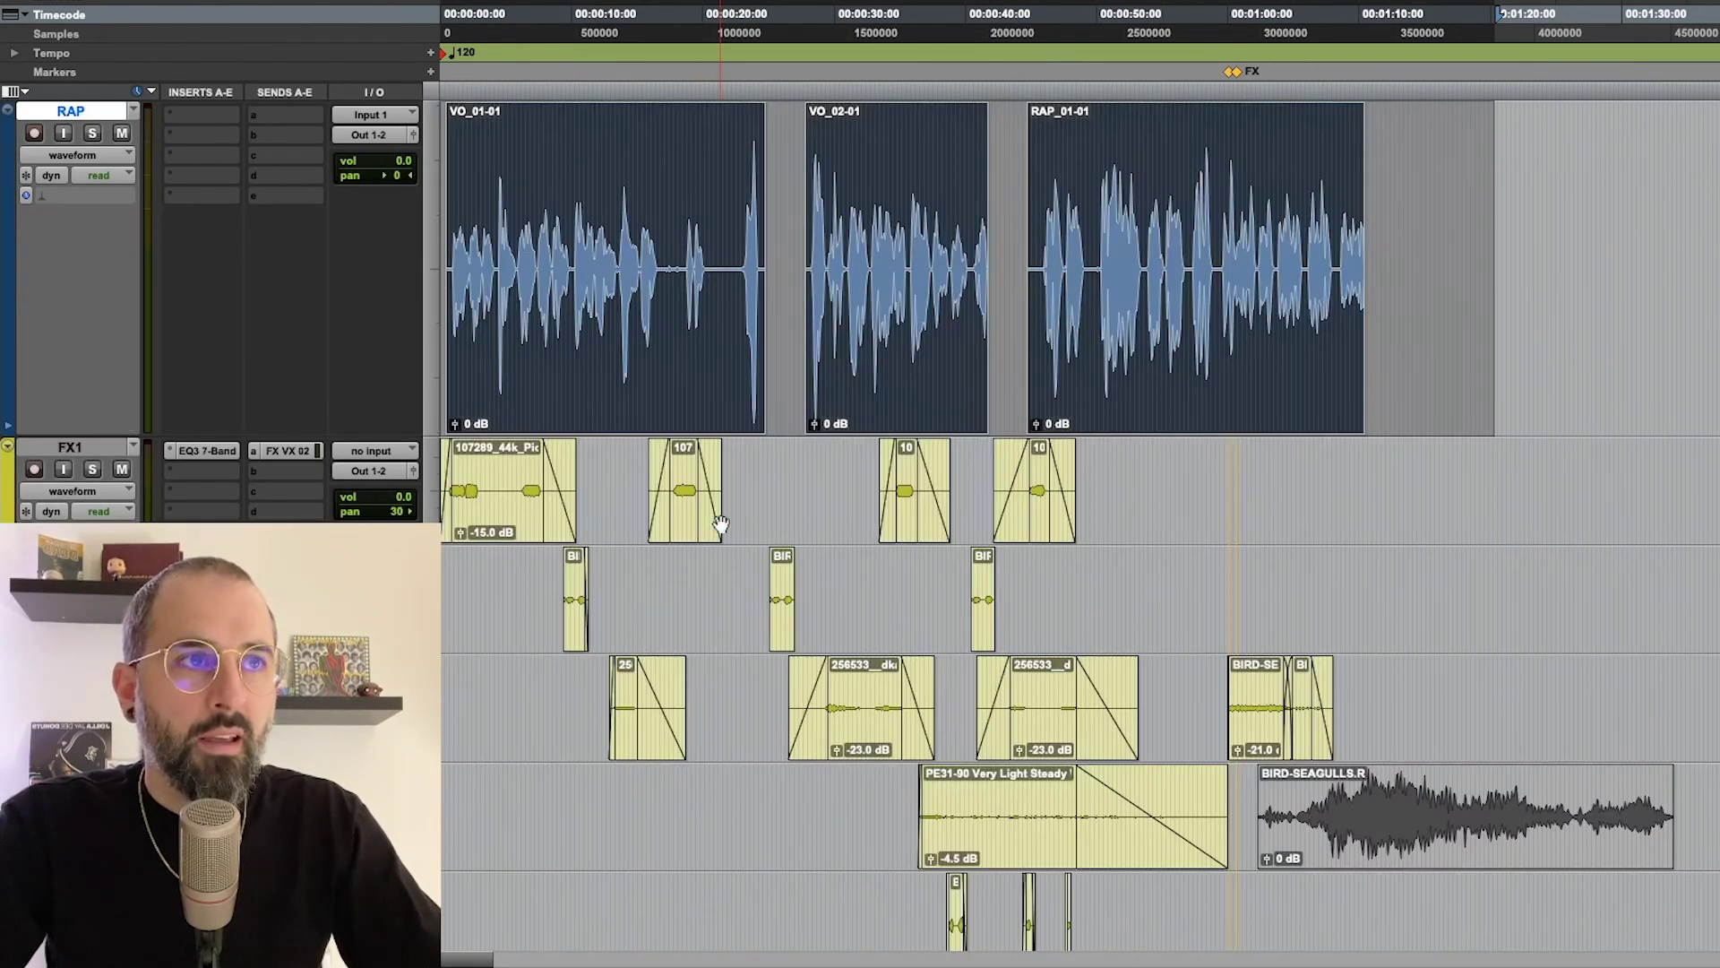
scroll(720, 524, "down", 6)
scroll(717, 520, "up", 6)
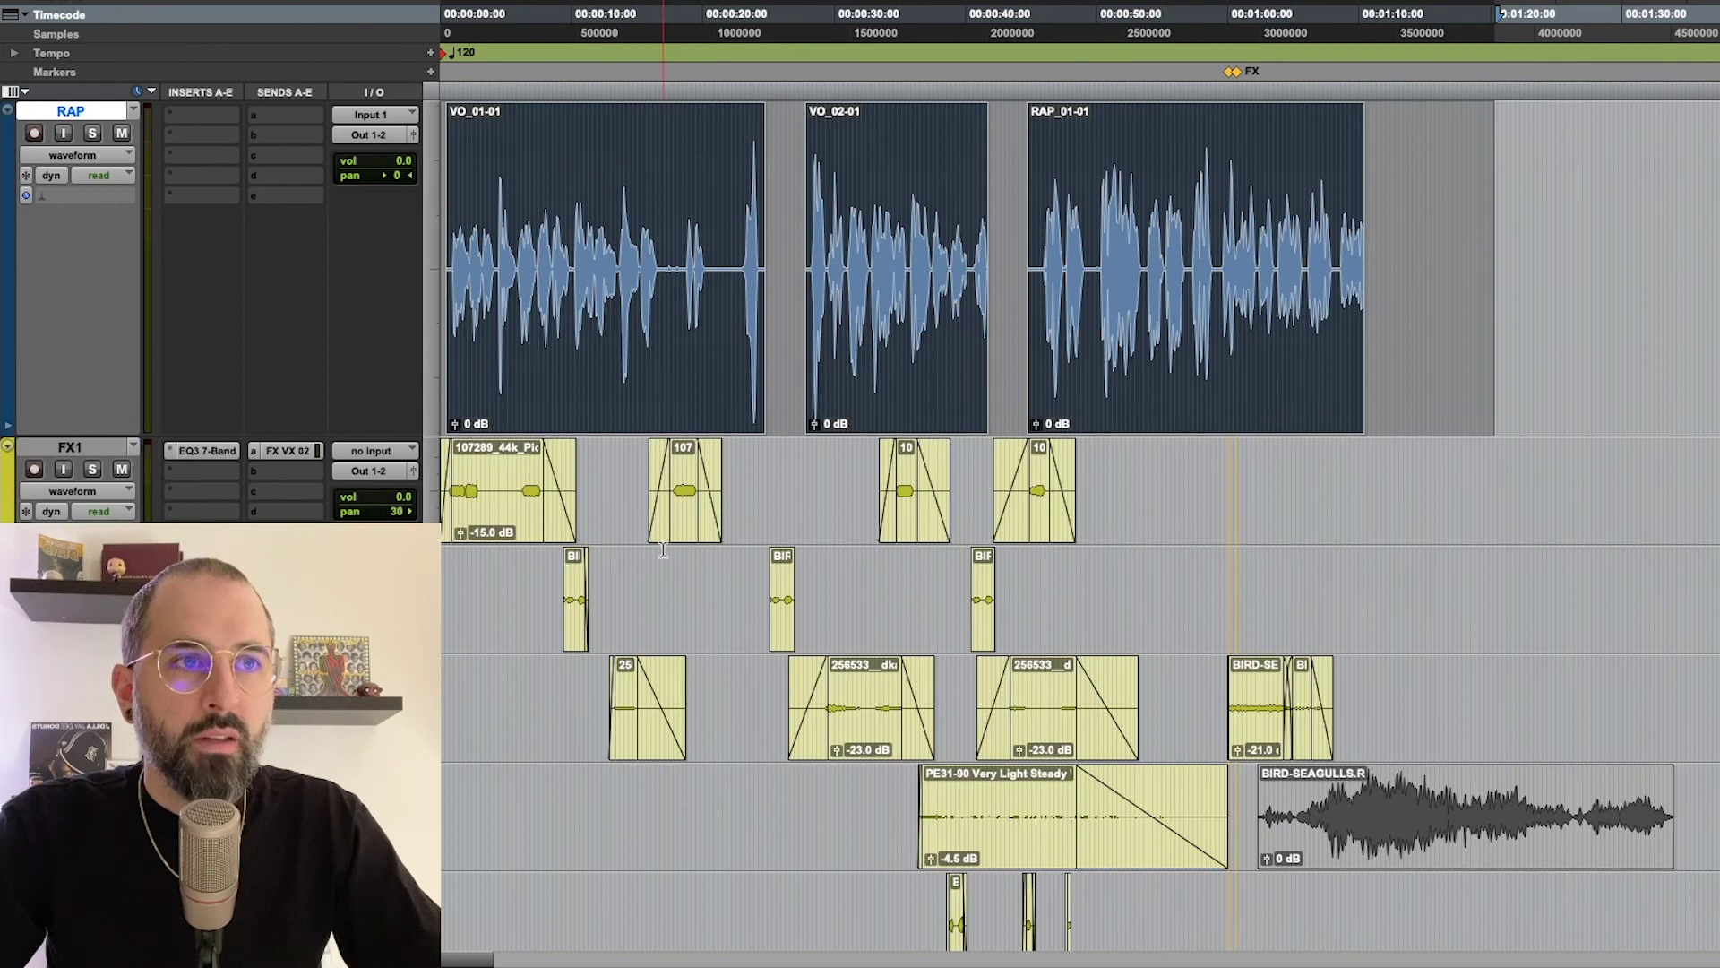
left_click(673, 577)
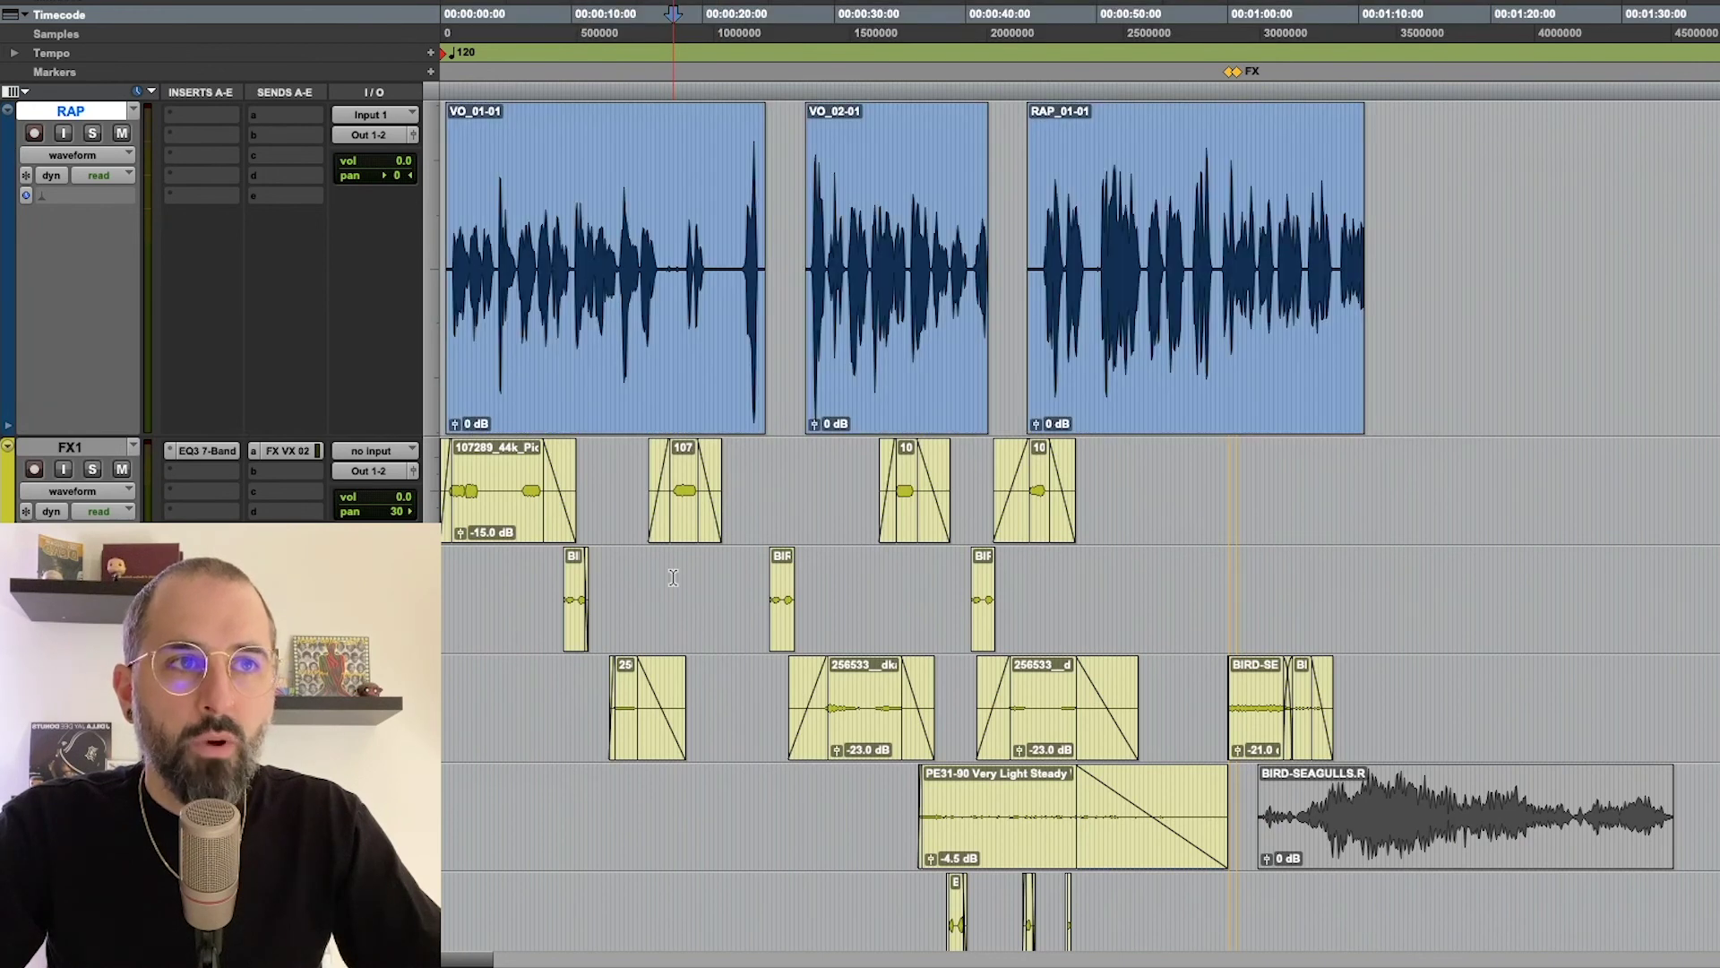